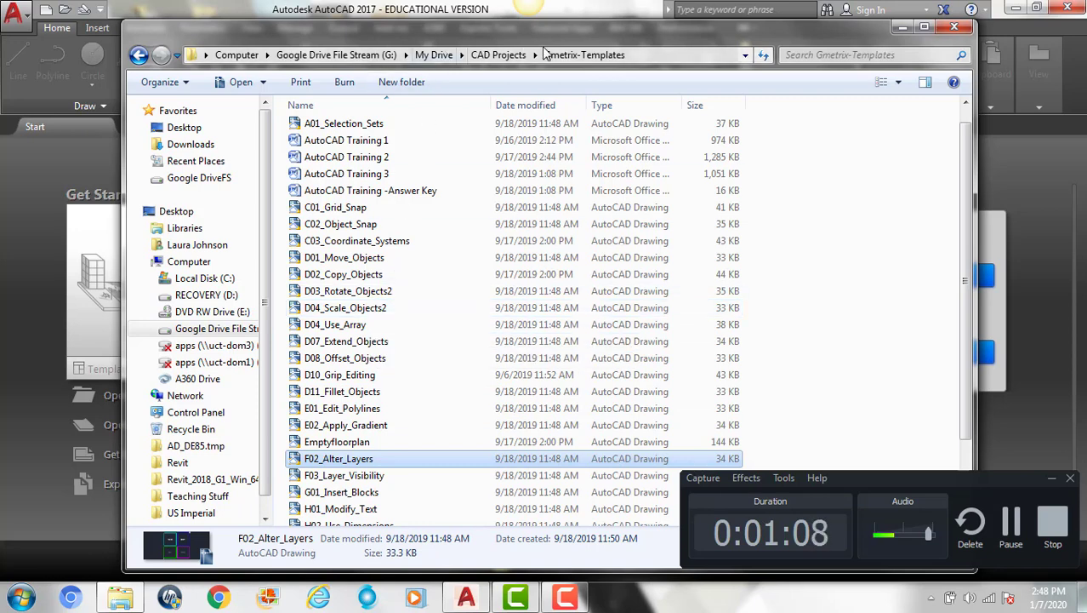
# Step: Open the NewFloorPlan drawing from the Gmetrix-Templates folder
pyautogui.click(355, 330)
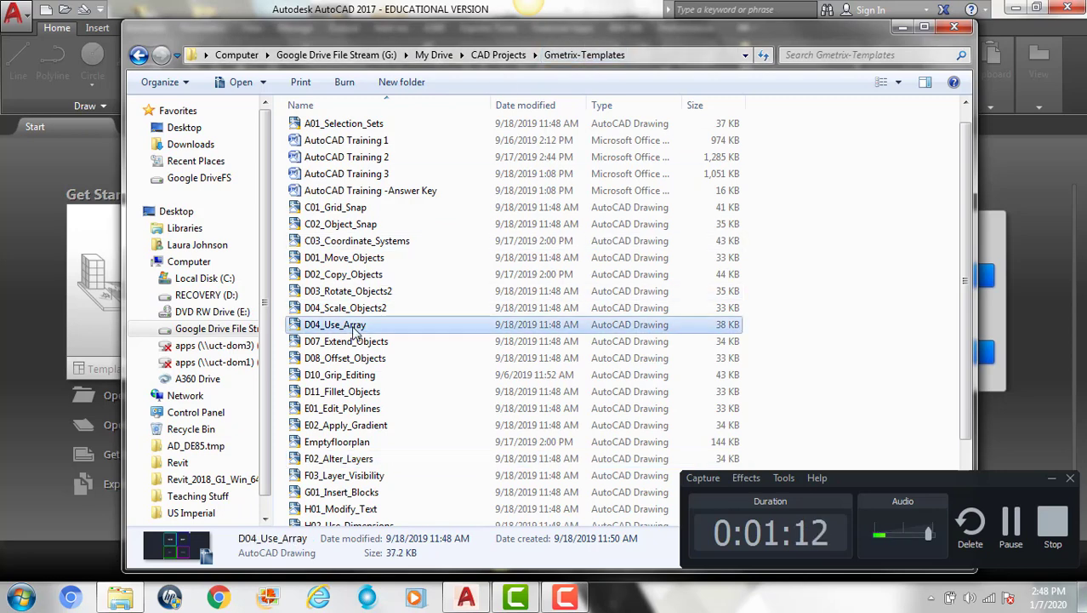
pyautogui.scroll(-2, 361, 416)
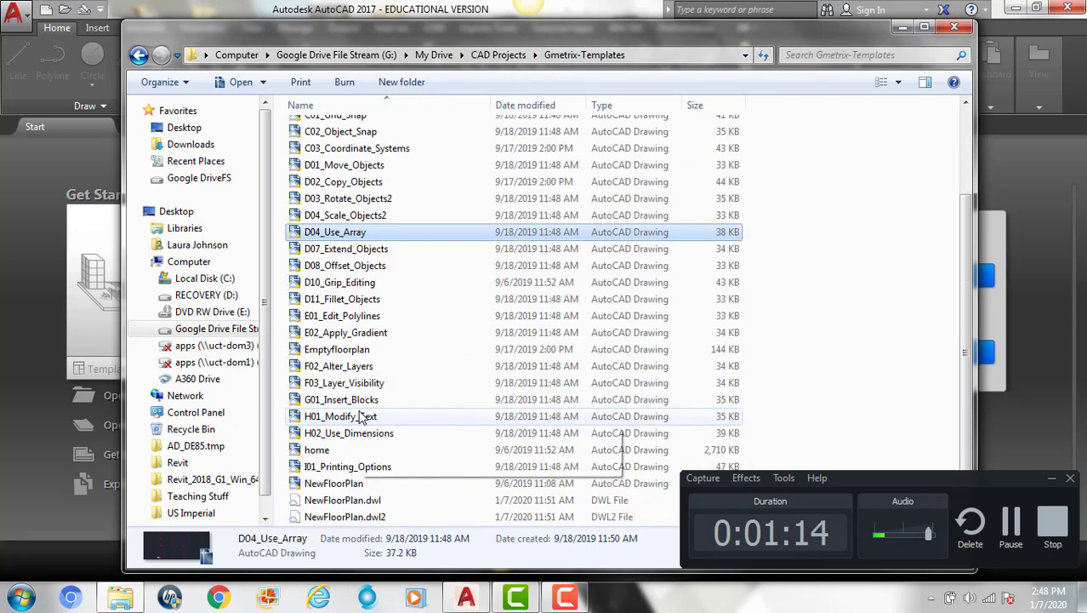
pyautogui.click(336, 484)
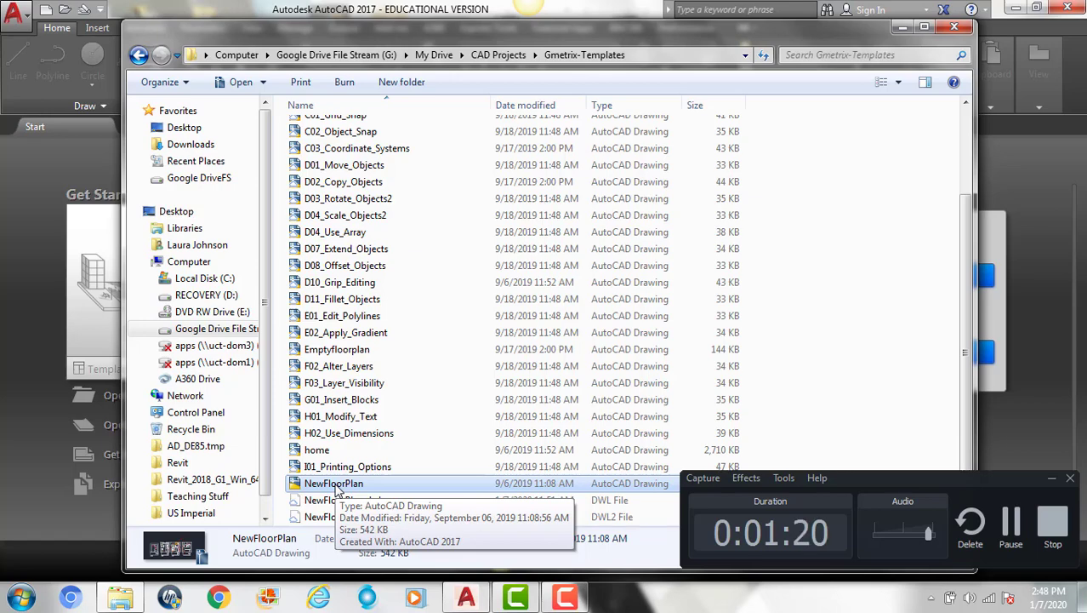
pyautogui.doubleClick(336, 485)
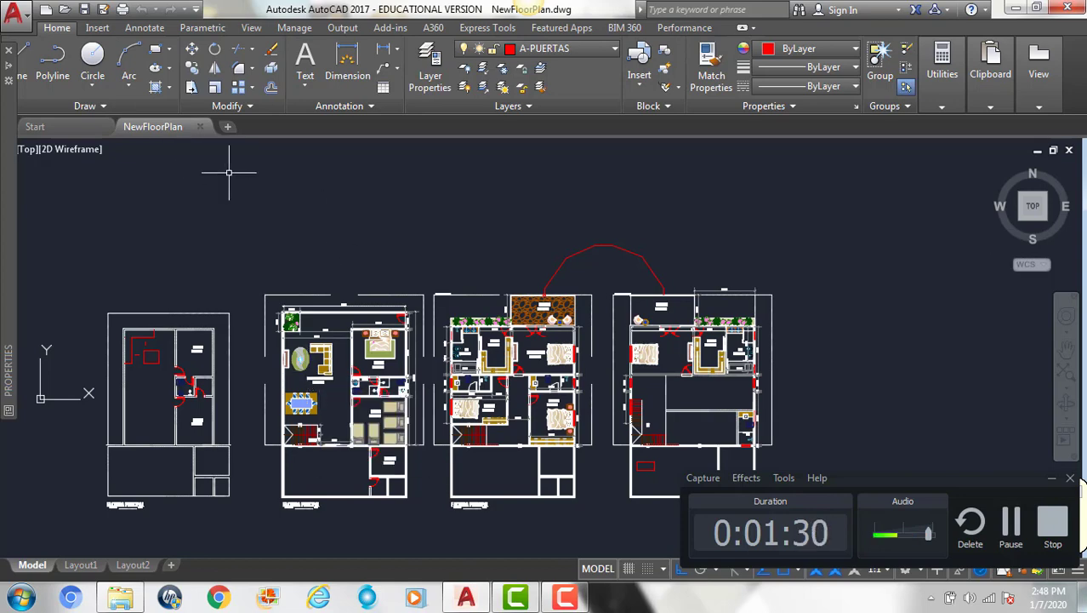
# Step: Close the Properties palette and switch to the custom model view named Table
pyautogui.click(11, 53)
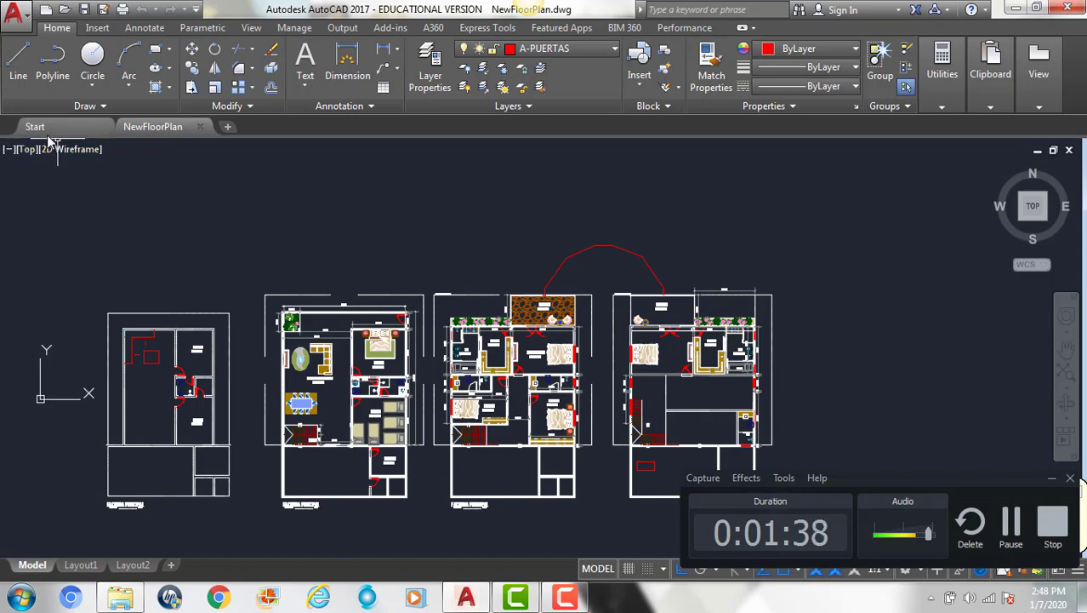
pyautogui.click(26, 150)
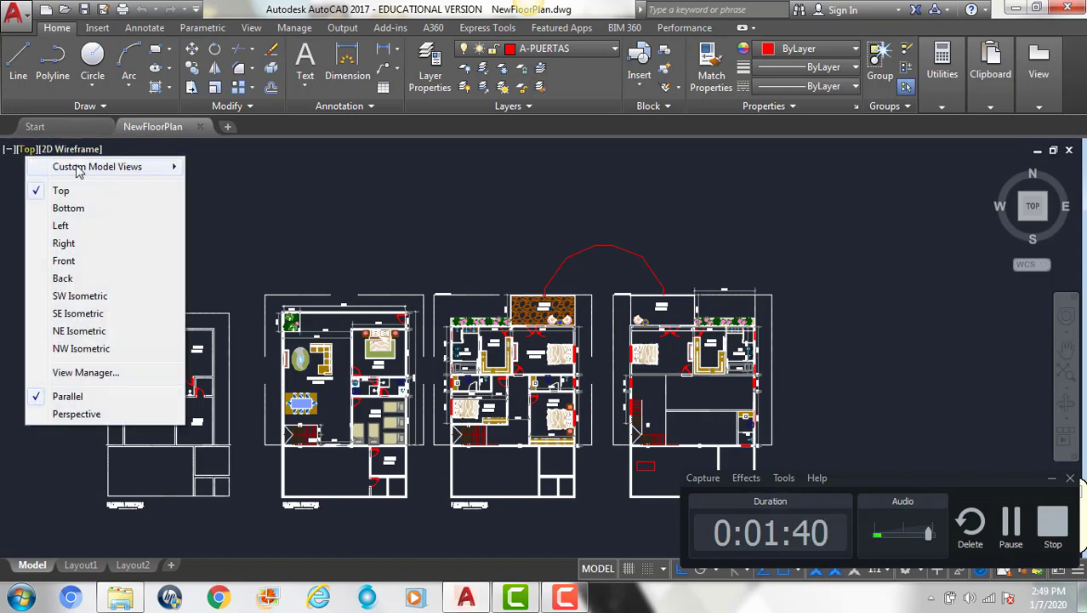
pyautogui.moveTo(75, 173)
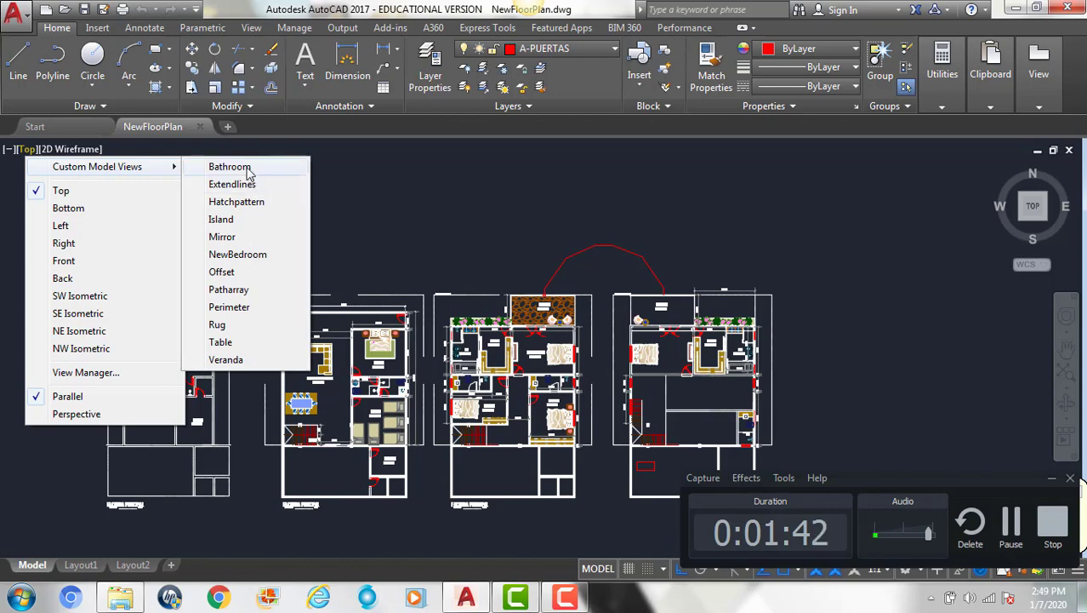
pyautogui.click(237, 343)
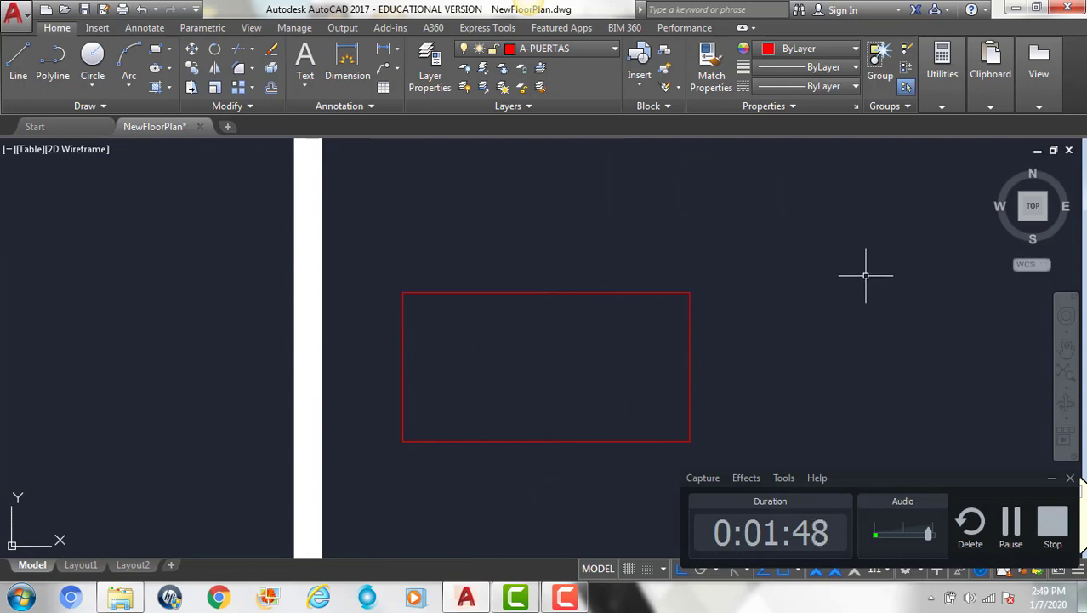
pyautogui.moveTo(866, 274); pyautogui.dragTo(868, 306, button='middle')
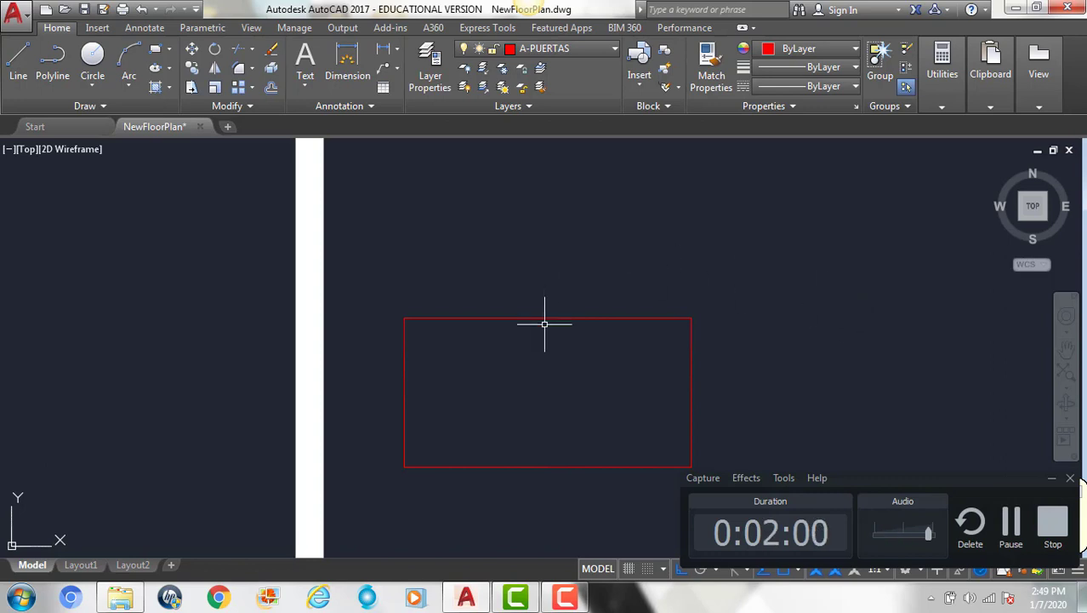
# Step: Draw a vertical line joining the midpoints of the red table rectangle's upper and lower edges
pyautogui.write('l')
pyautogui.press('Return')
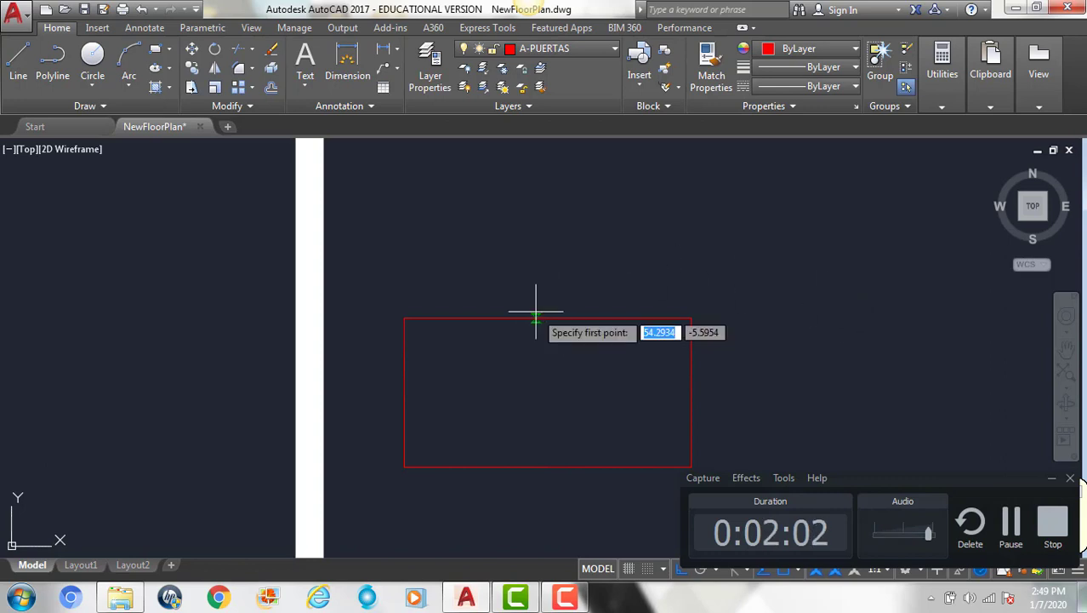
pyautogui.click(548, 318)
pyautogui.click(548, 466)
pyautogui.press('Escape')
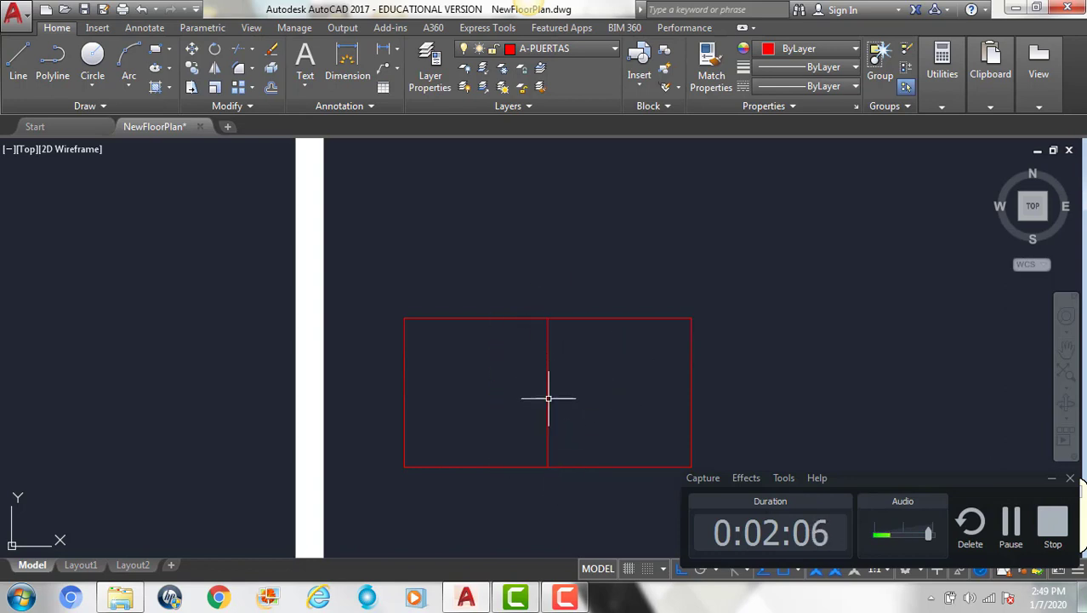
# Step: Rotate the table rectangle and its center line about the line's midpoint so that the rectangle stands vertically
pyautogui.moveTo(554, 383); pyautogui.dragTo(537, 359, button='middle')
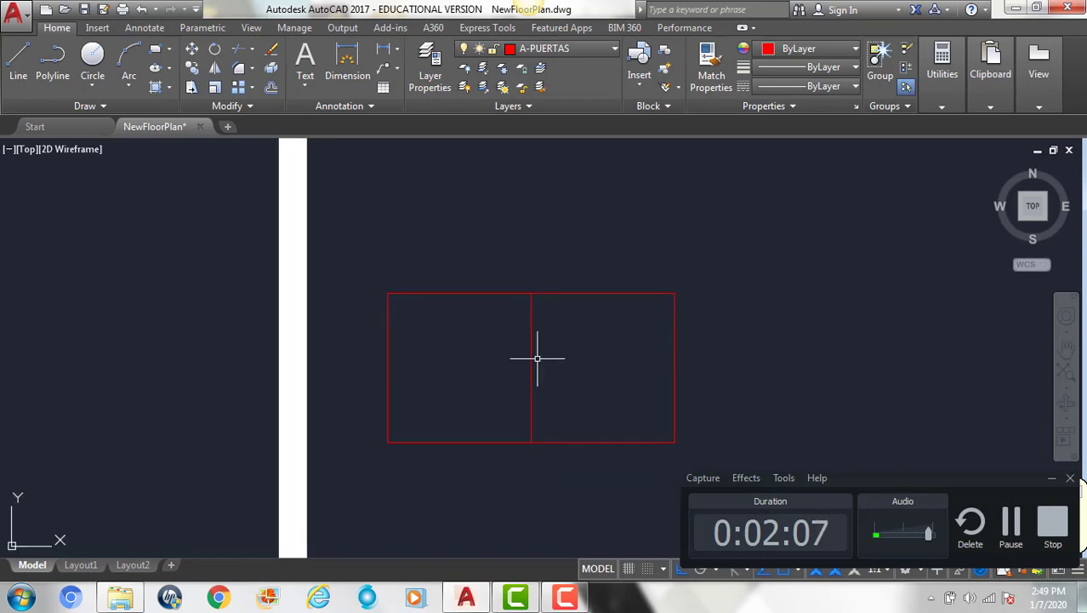
pyautogui.click(354, 252)
pyautogui.click(711, 438)
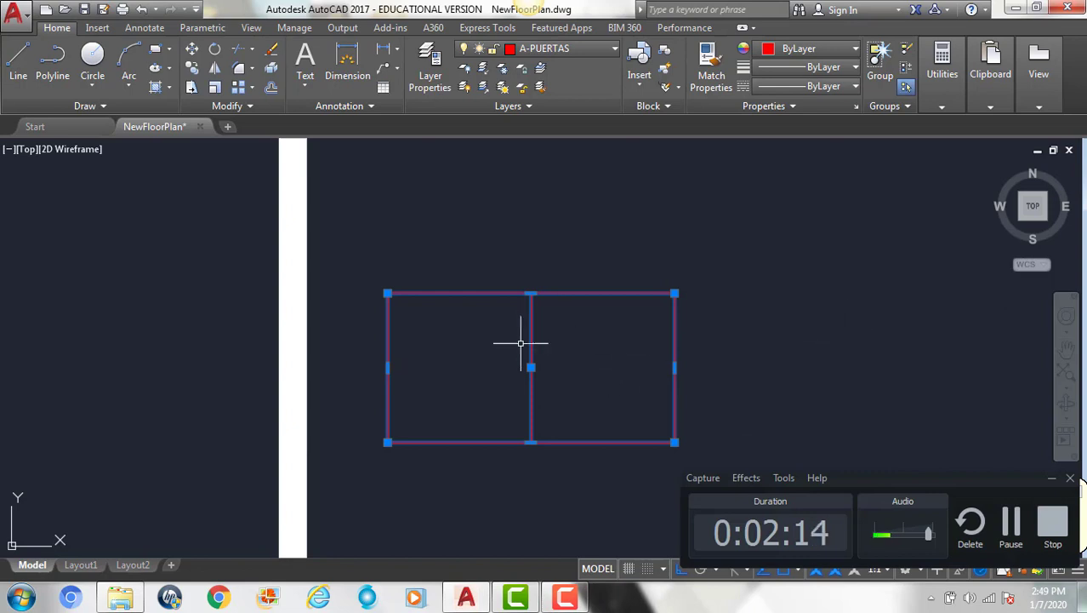
pyautogui.write('ro')
pyautogui.press('Return')
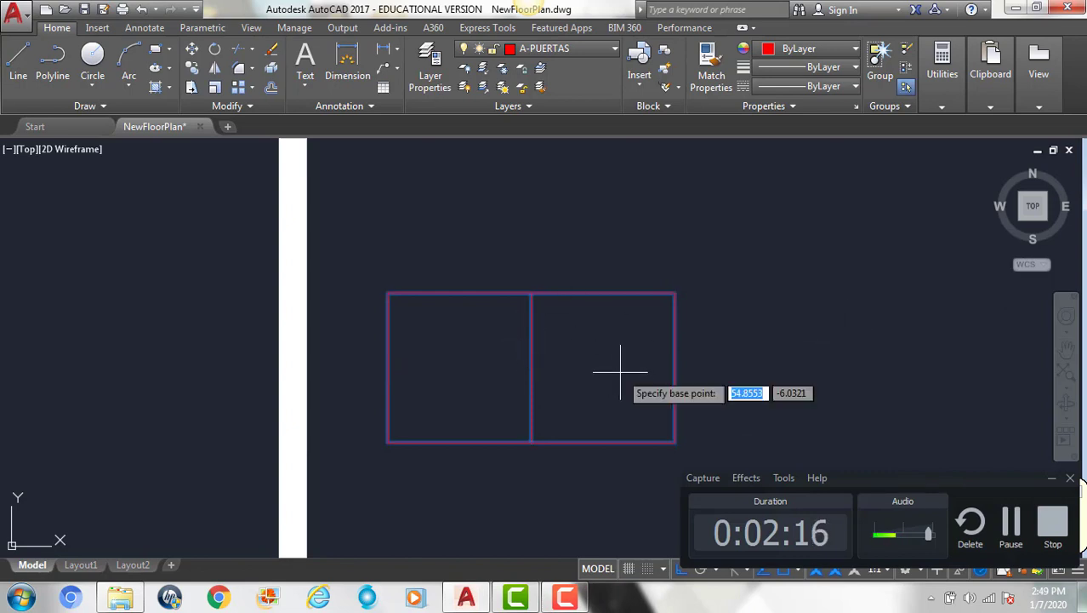
pyautogui.click(531, 367)
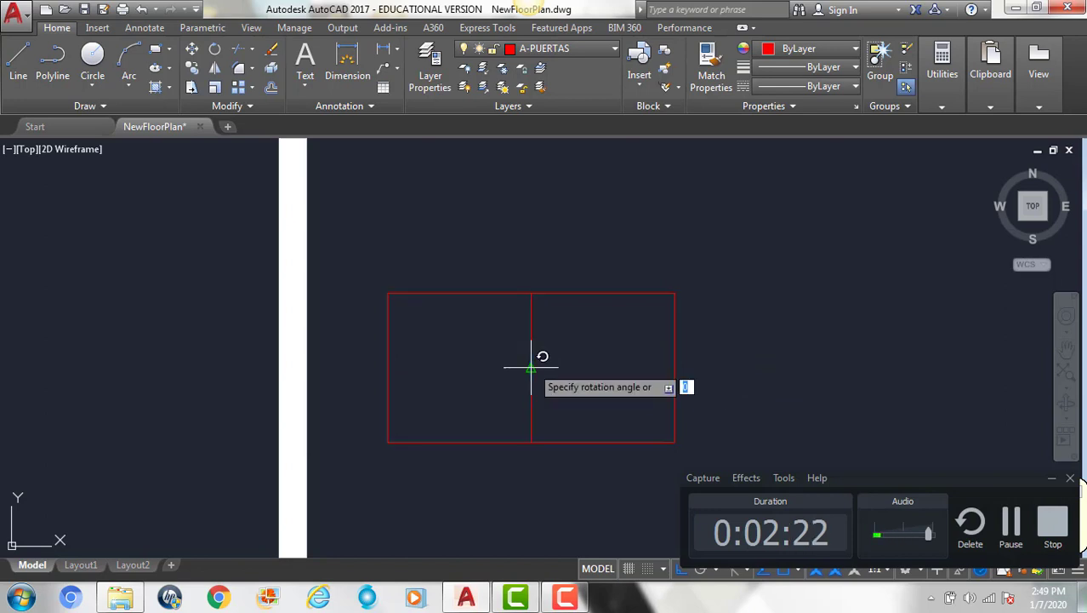
pyautogui.click(544, 467)
# Step: Delete the center line inside the rotated table rectangle
pyautogui.scroll(-4, 539, 485)
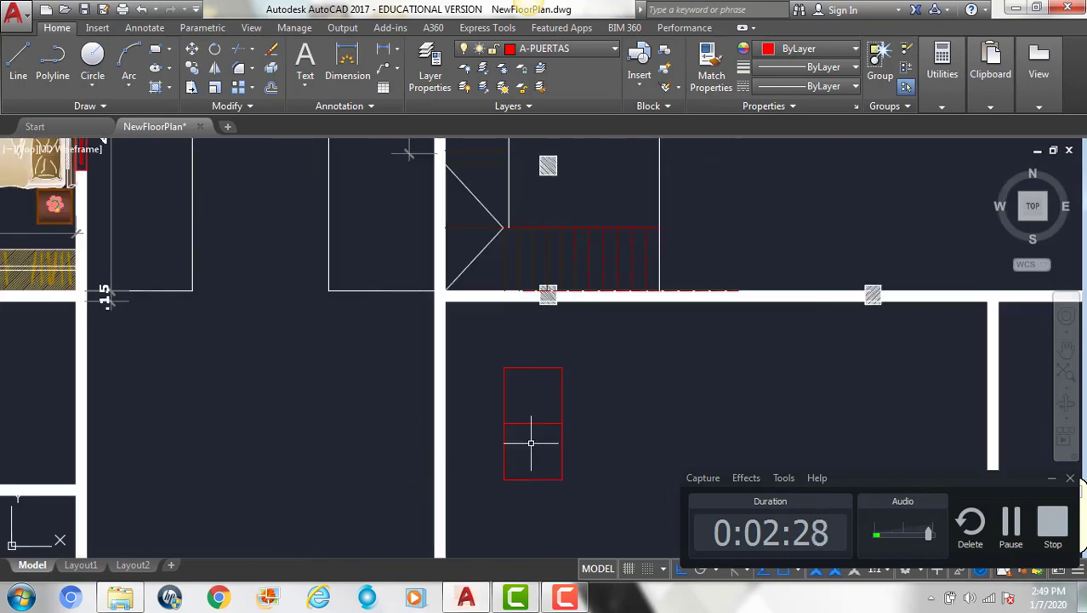
pyautogui.scroll(2, 527, 445)
pyautogui.click(554, 445)
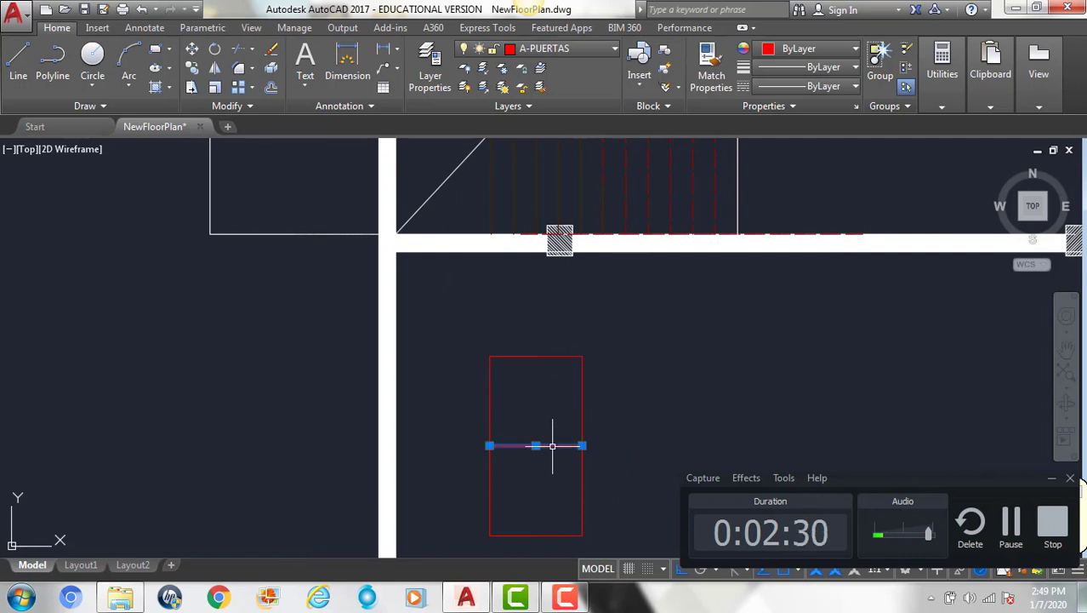
pyautogui.press('Delete')
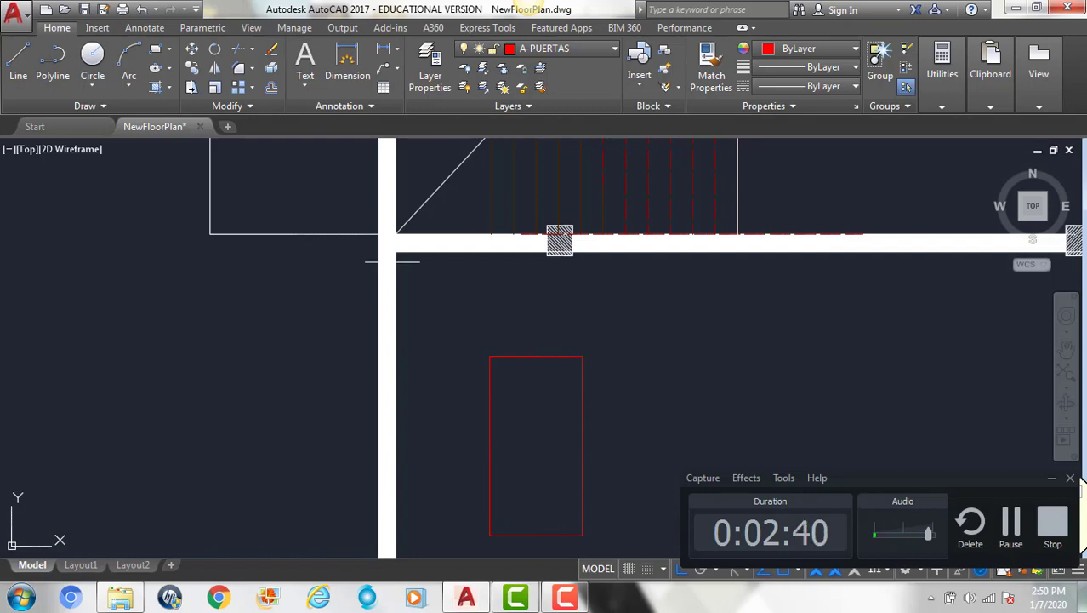
# Step: Measure the distance from the table rectangle's upper-left corner to the nearby inside wall corner
pyautogui.write('l')
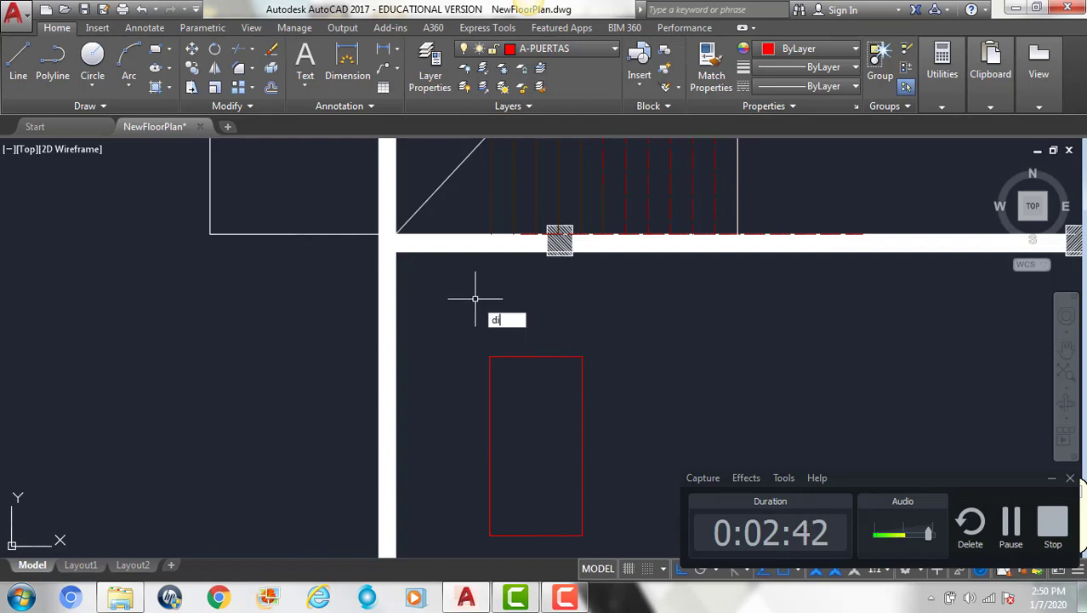
pyautogui.press('Return')
pyautogui.click(490, 356)
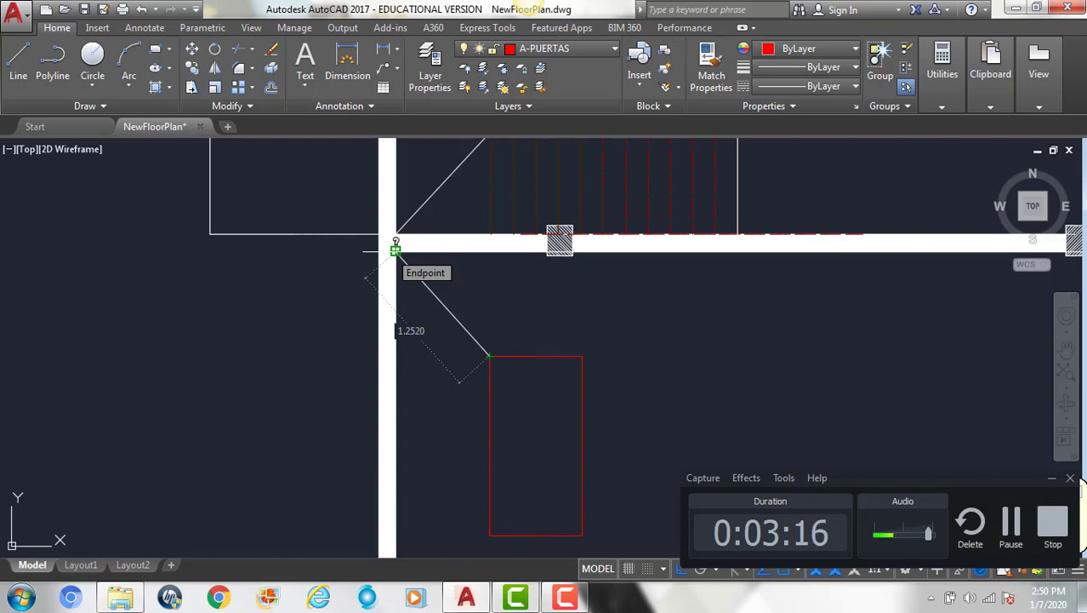
pyautogui.click(396, 248)
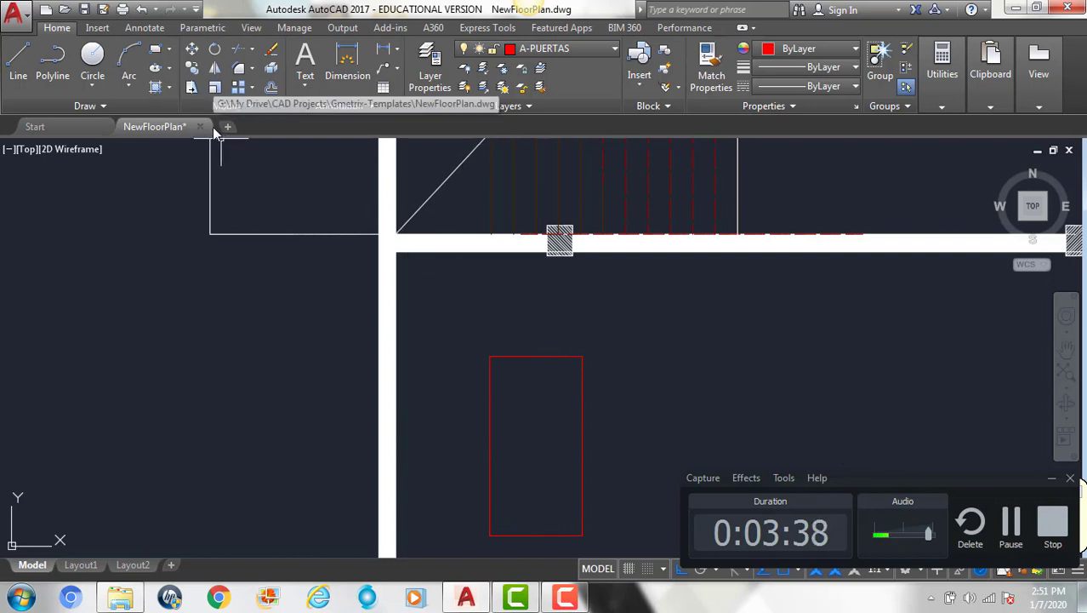
# Step: Close the NewFloorPlan drawing without saving the changes
pyautogui.moveTo(213, 129)
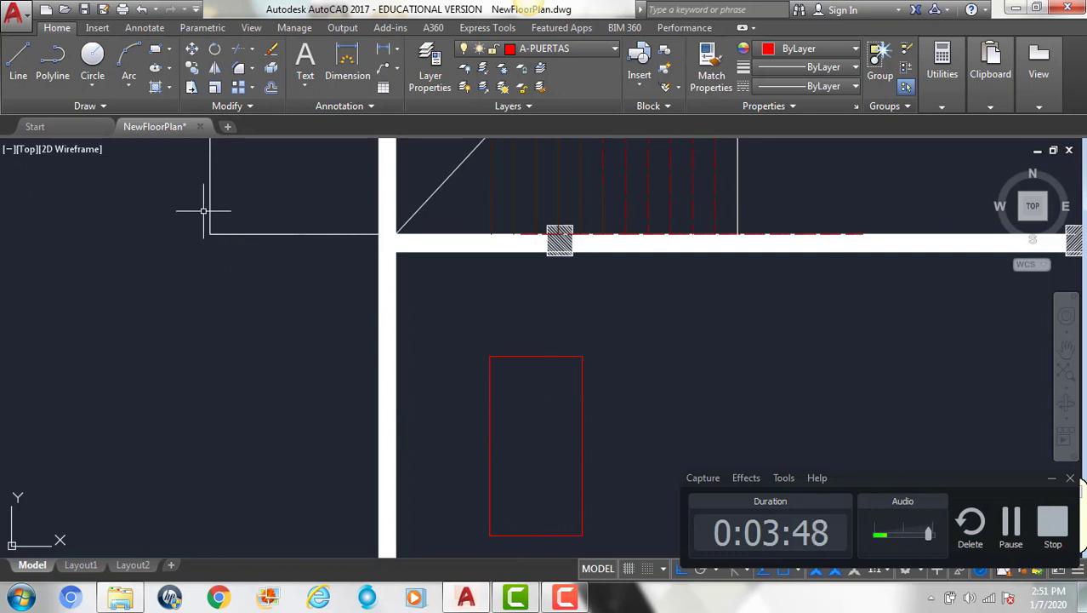
pyautogui.click(200, 126)
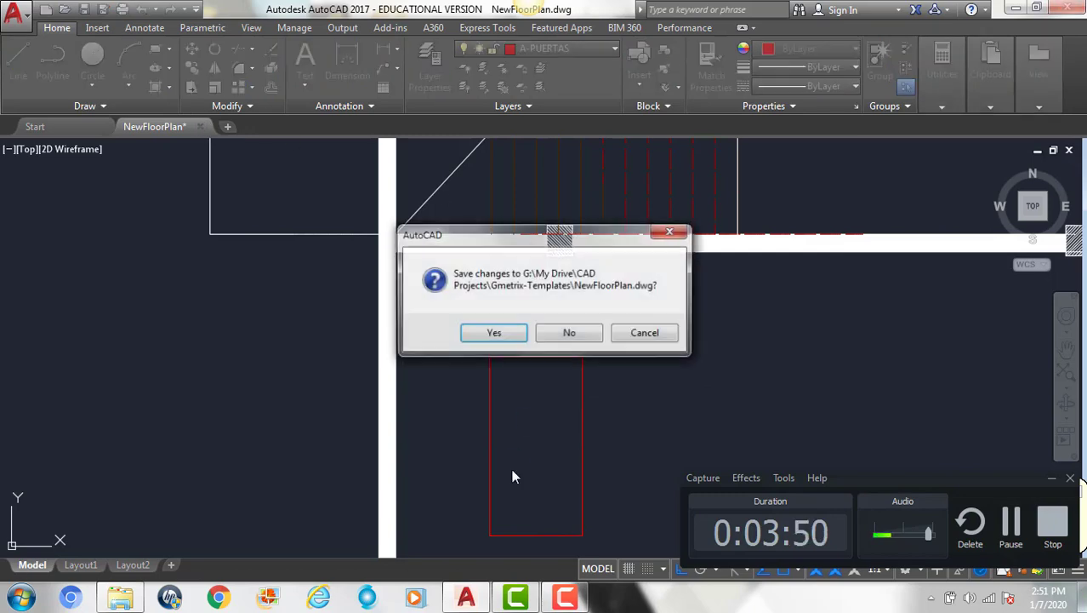
pyautogui.click(566, 334)
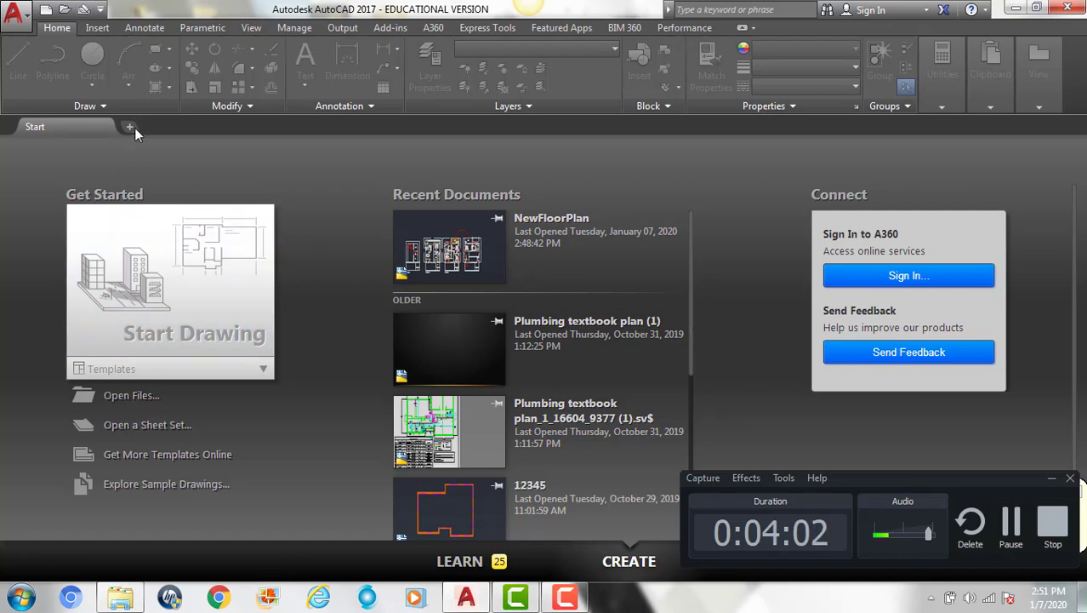
# Step: Create a new drawing from the acad template
pyautogui.click(14, 12)
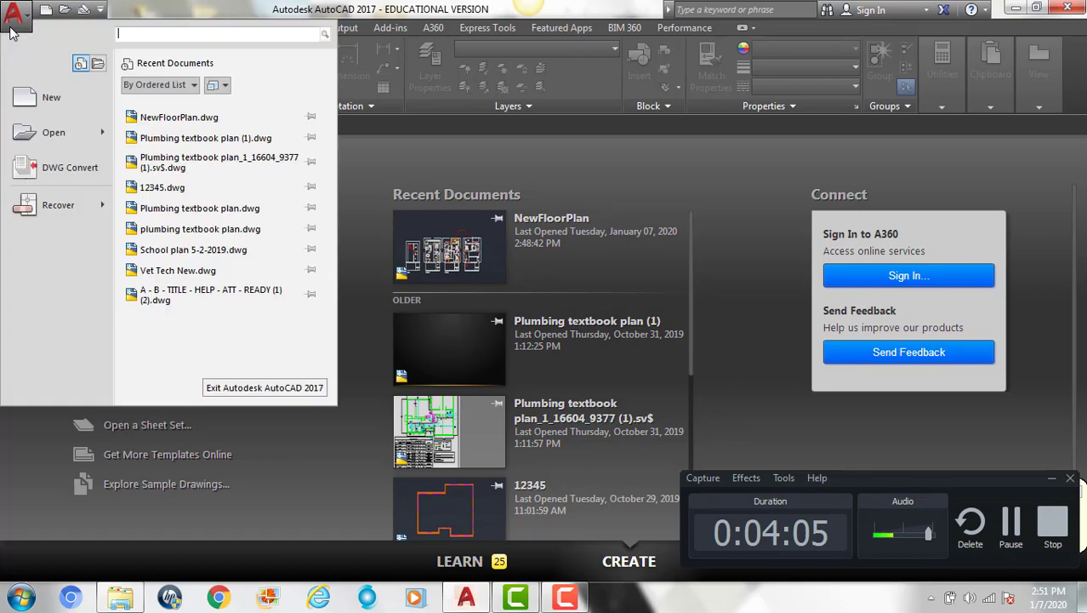
pyautogui.click(51, 97)
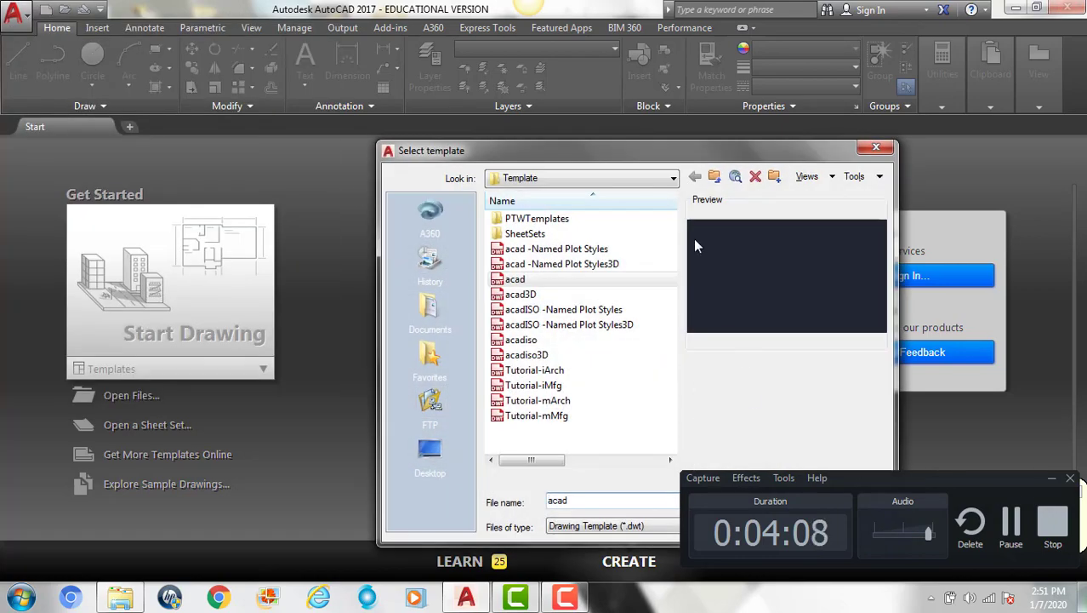
pyautogui.moveTo(656, 157); pyautogui.dragTo(406, 72)
pyautogui.click(597, 415)
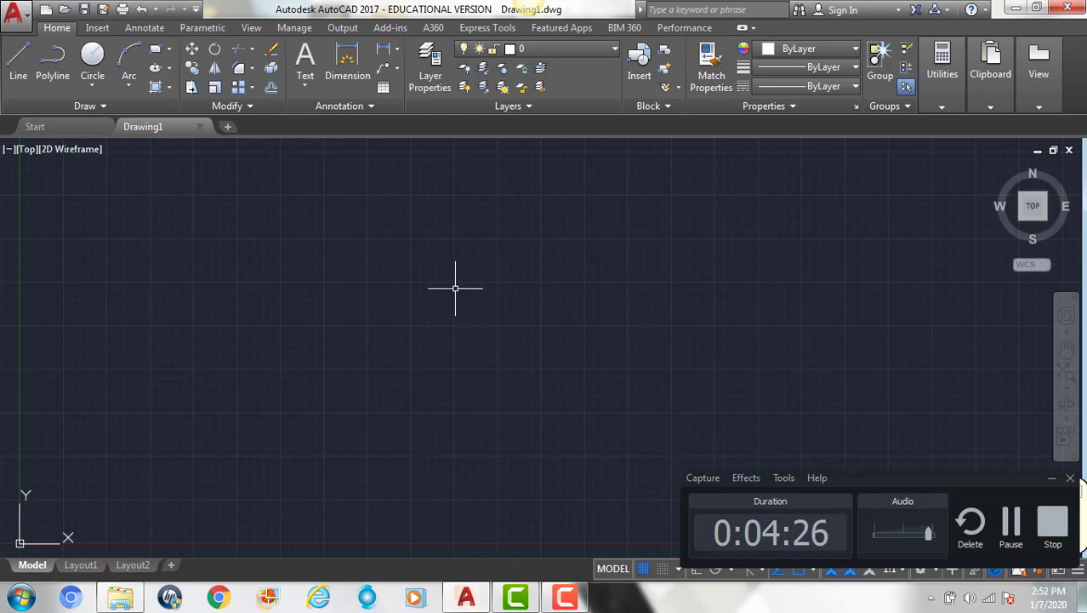
# Step: Begin a polyline in the empty drawing with Ortho on and draw its first segment 27 units to the right
pyautogui.moveTo(496, 298); pyautogui.dragTo(469, 293, button='middle')
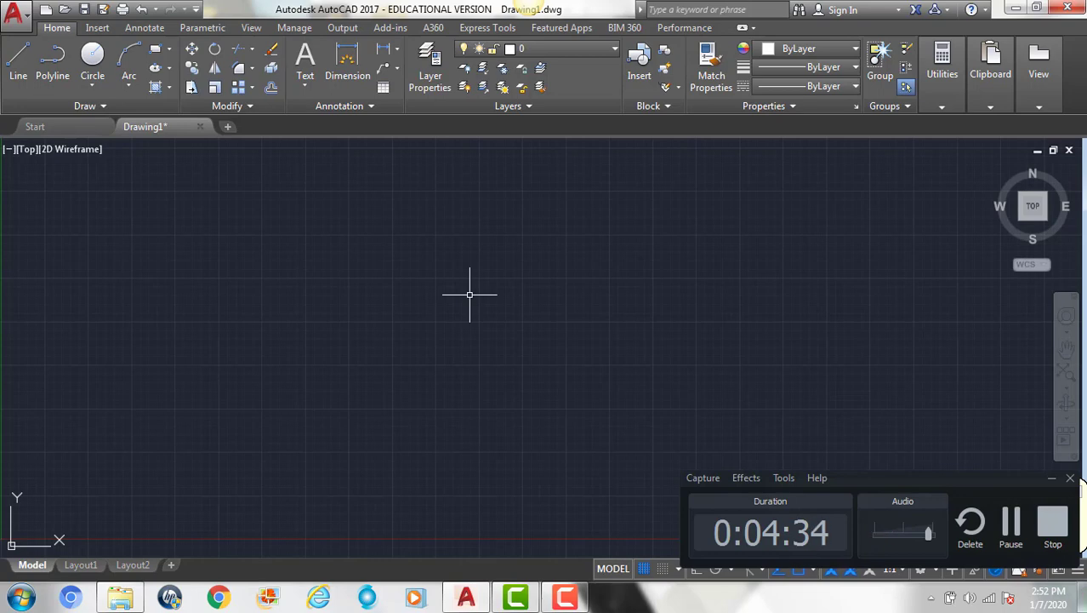
pyautogui.write('pl')
pyautogui.press('Return')
pyautogui.click(390, 295)
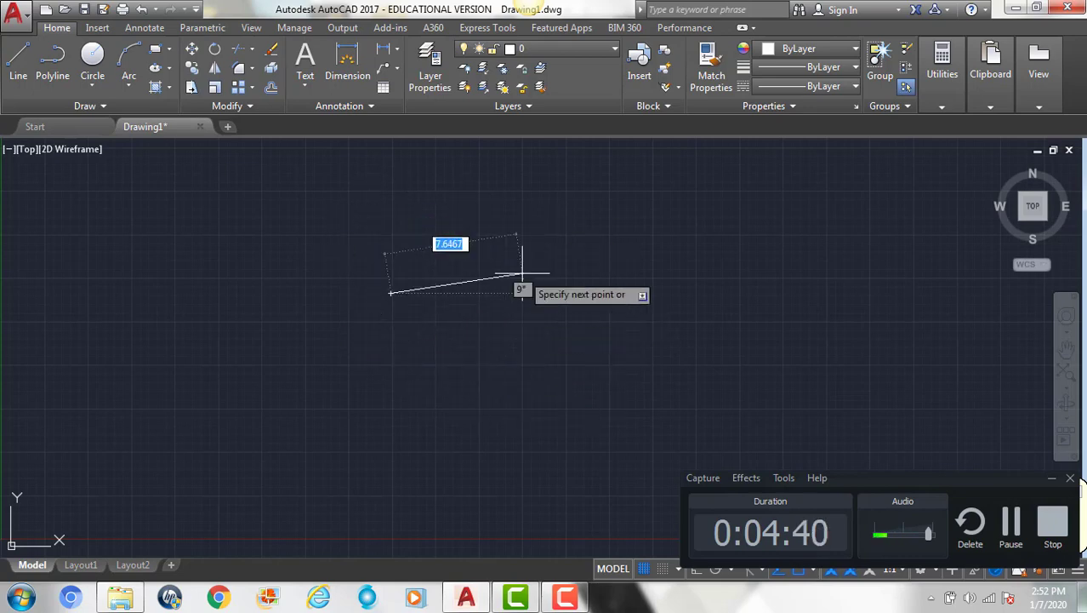
pyautogui.press('F8')
pyautogui.scroll(-1, 572, 300)
pyautogui.write('27')
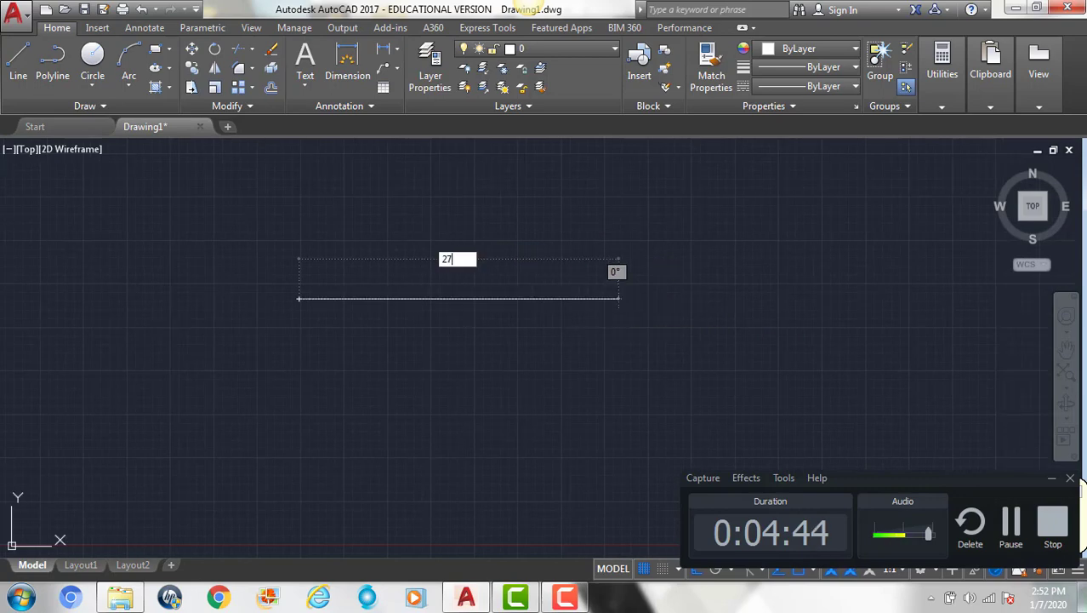
pyautogui.press('Return')
# Step: Continue the polyline 23 units down and 15 units left, and finish it back at its start point
pyautogui.scroll(-3, 572, 246)
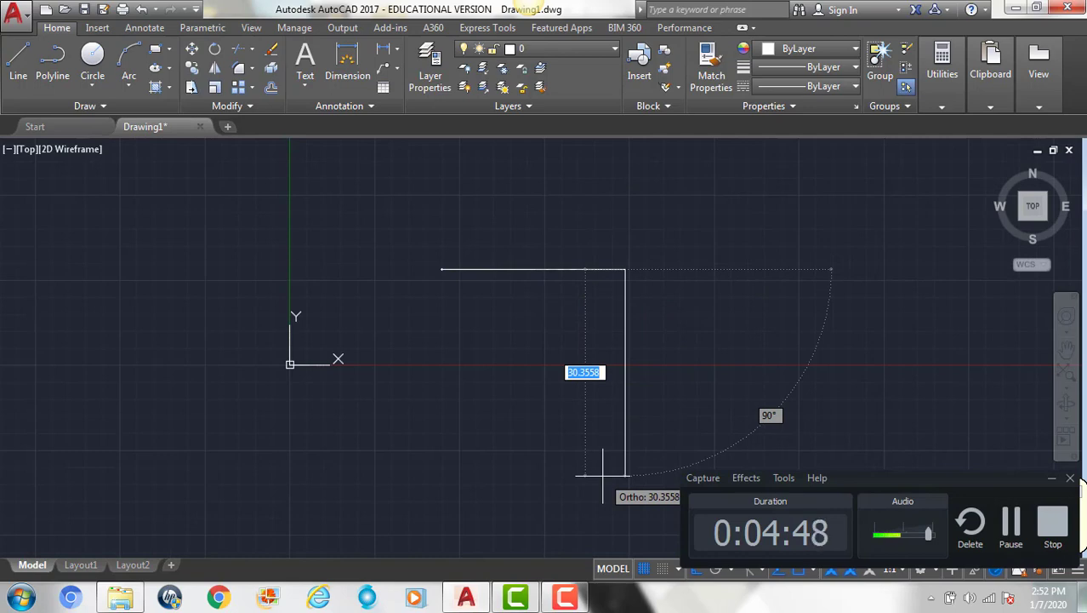
pyautogui.write('23')
pyautogui.press('Return')
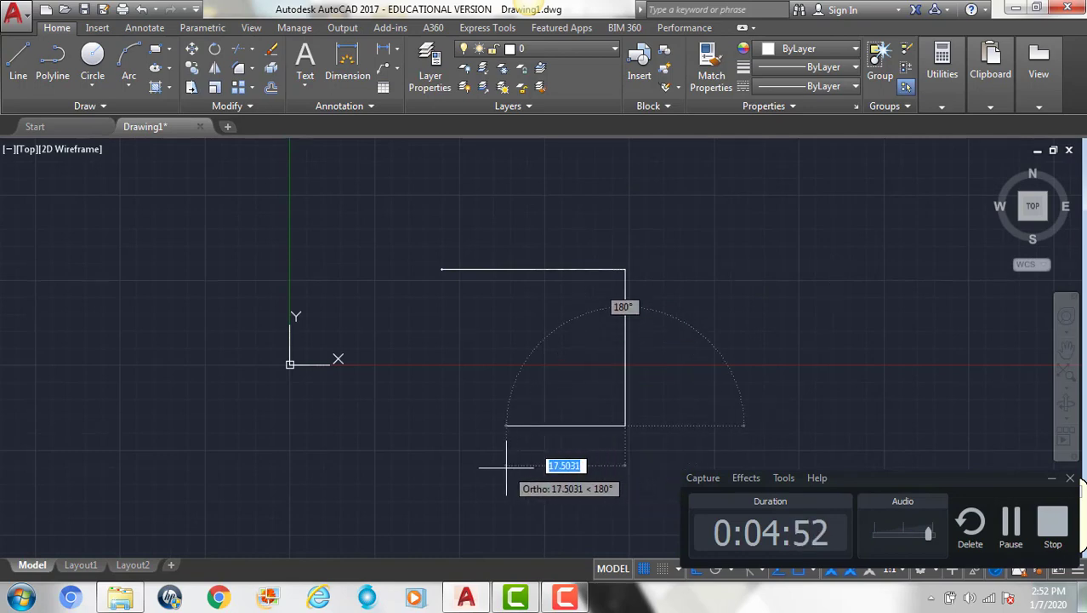
pyautogui.write('15')
pyautogui.press('Return')
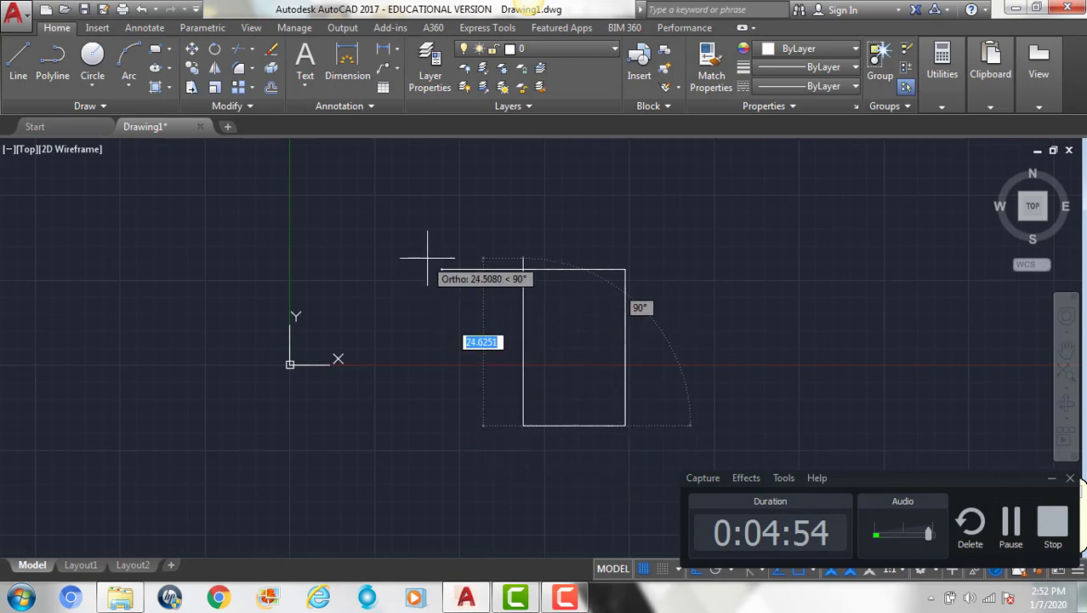
pyautogui.click(444, 269)
pyautogui.press('Return')
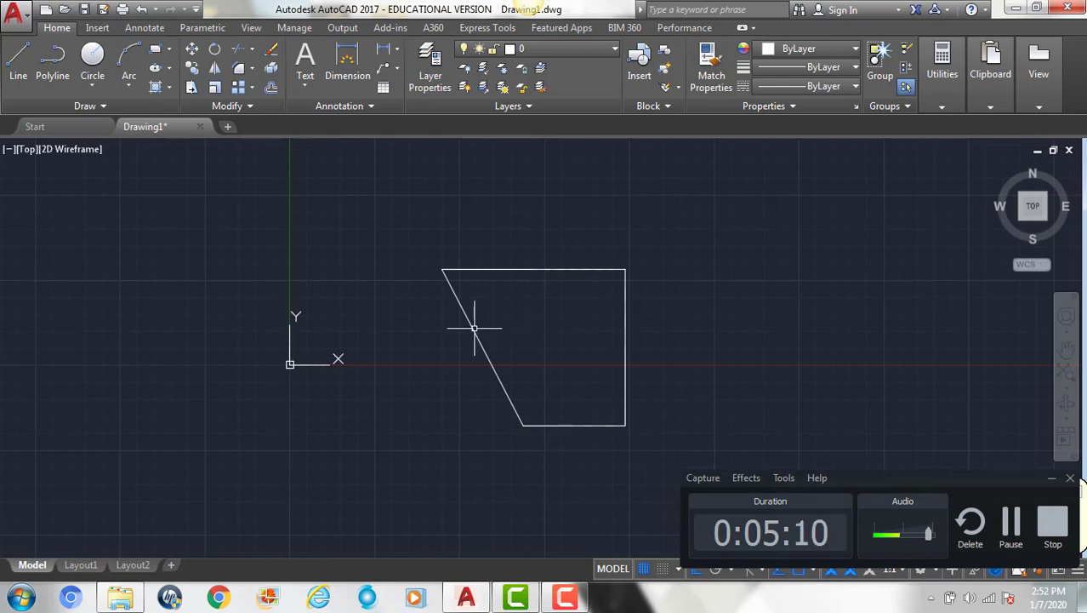
# Step: Examine the area and length of the four-sided polyline in its properties
pyautogui.click(472, 331)
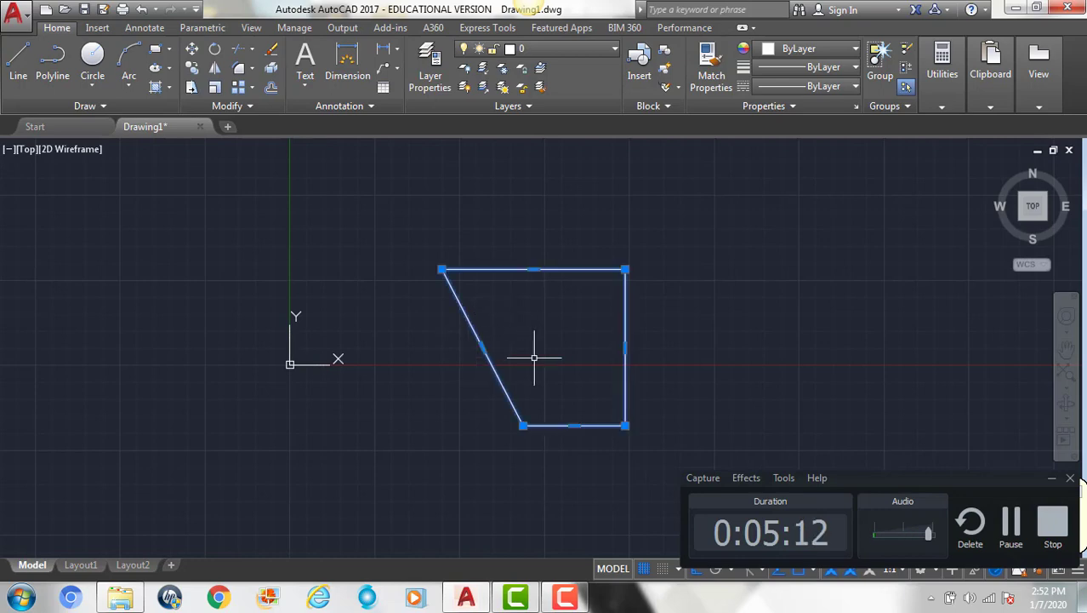
pyautogui.rightClick(534, 163)
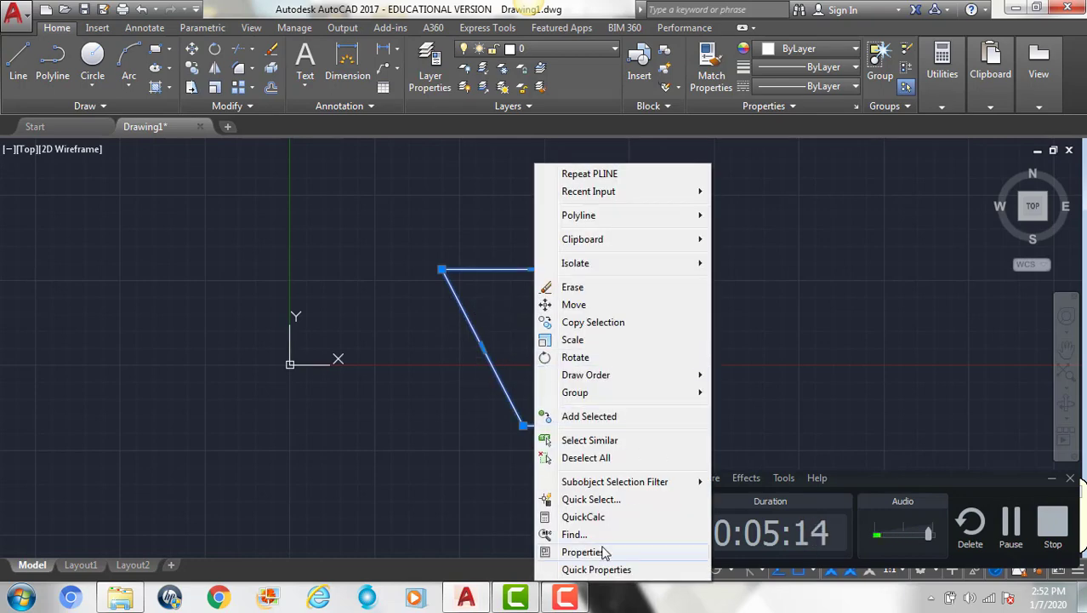
pyautogui.click(600, 551)
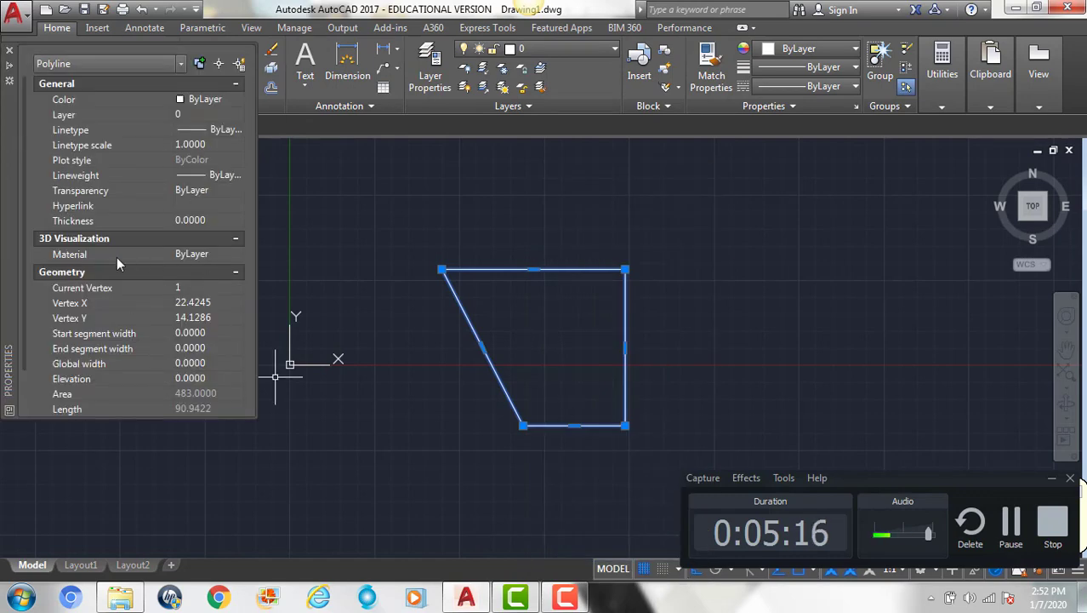
pyautogui.moveTo(25, 192); pyautogui.dragTo(26, 242)
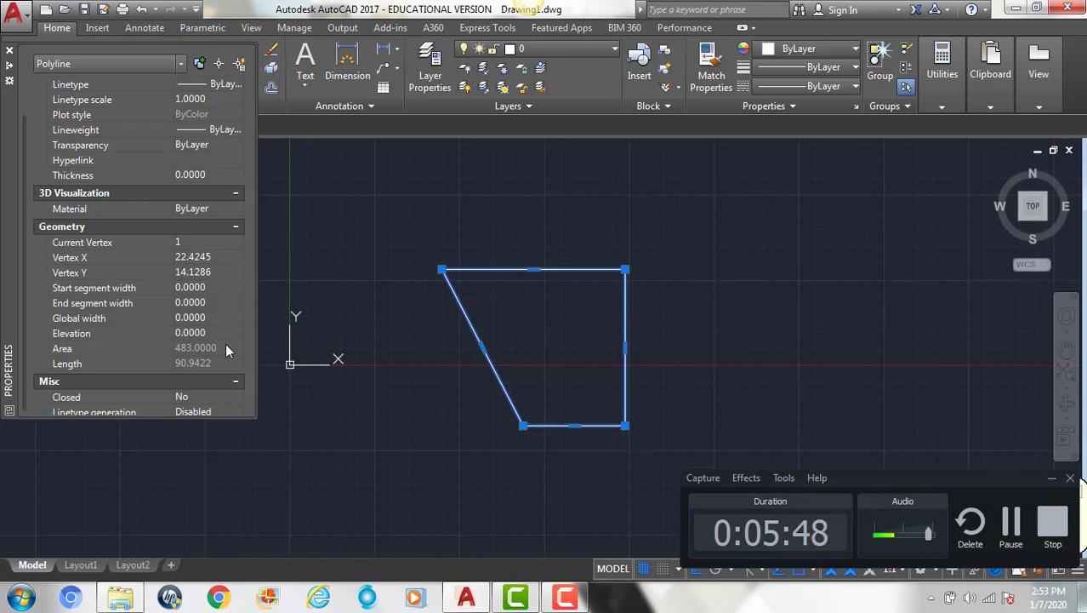
pyautogui.click(8, 66)
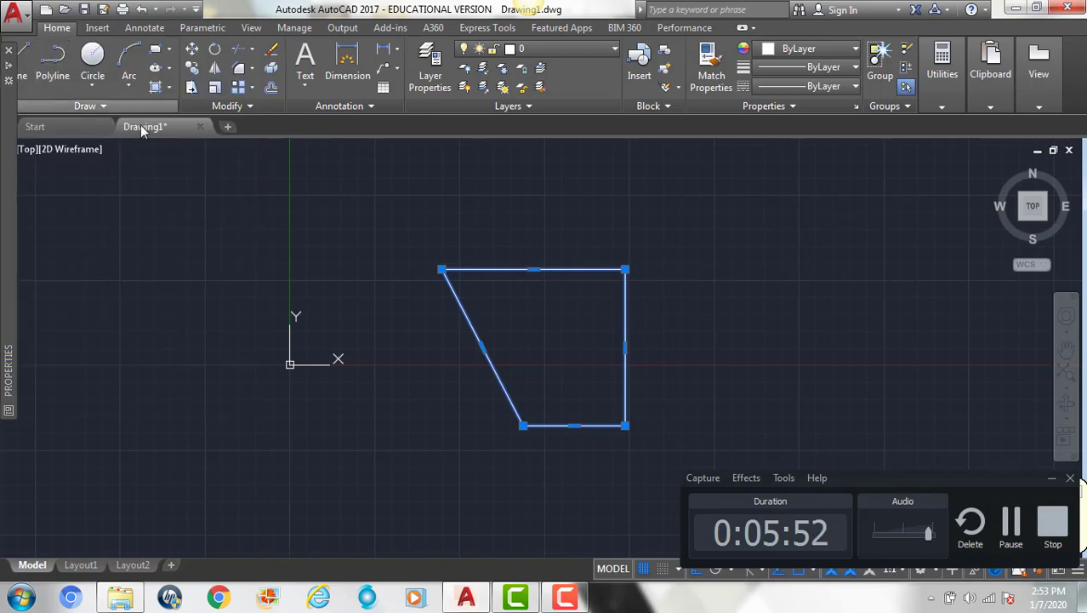
# Step: Close Drawing1 without saving the changes and open the home drawing from the Gmetrix-Templates folder
pyautogui.click(199, 126)
pyautogui.click(585, 337)
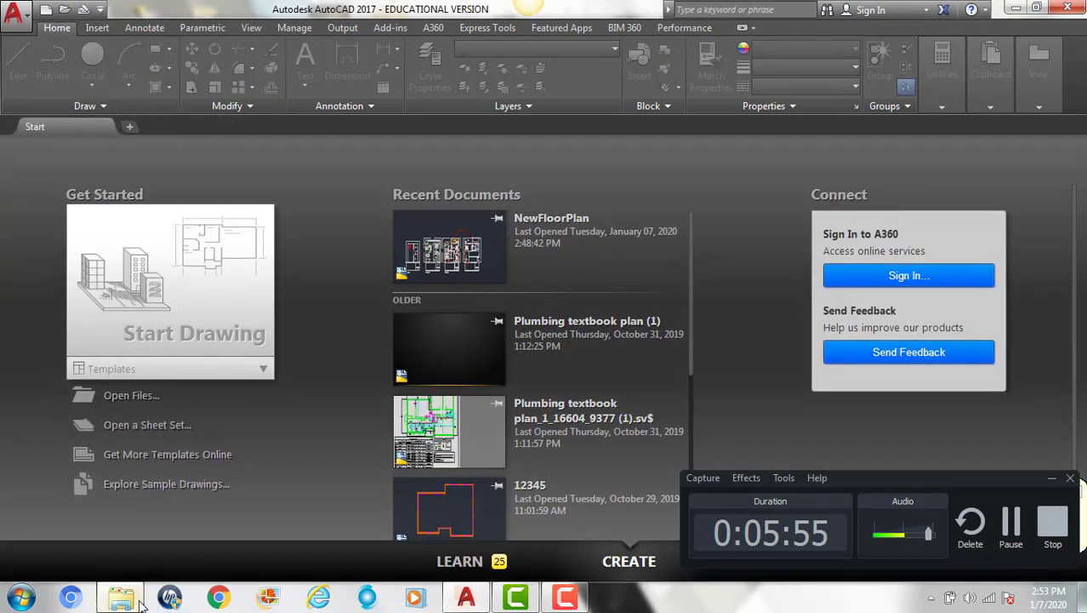
pyautogui.click(138, 601)
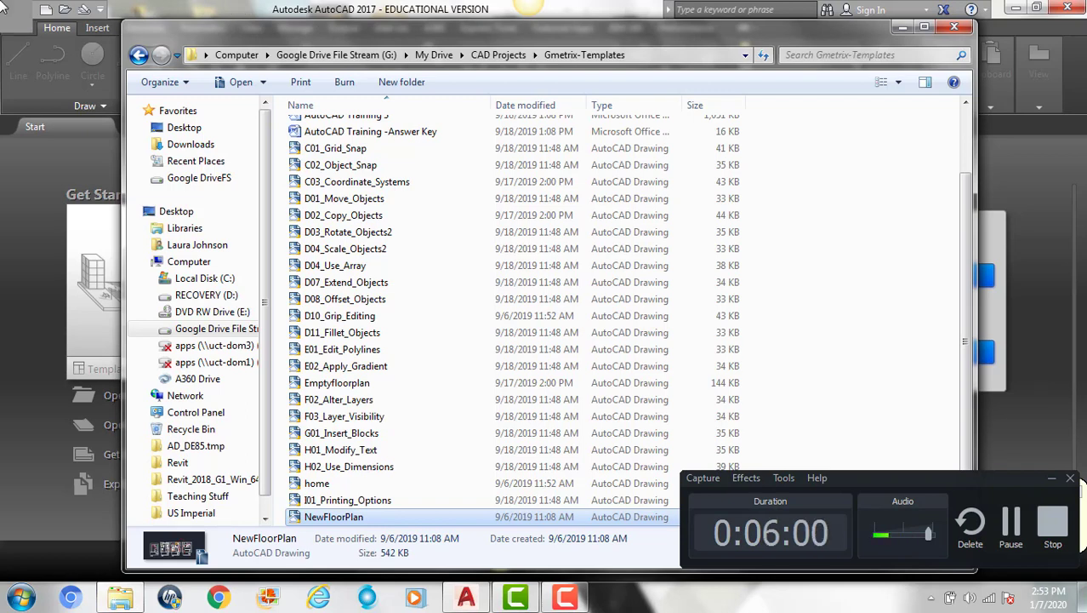
pyautogui.click(372, 385)
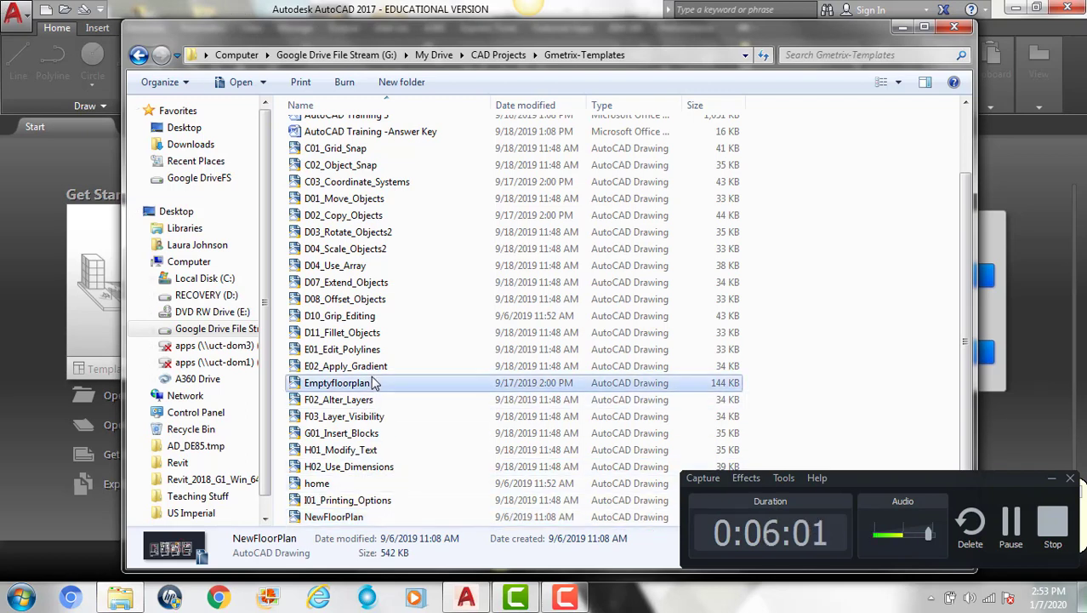
pyautogui.doubleClick(318, 484)
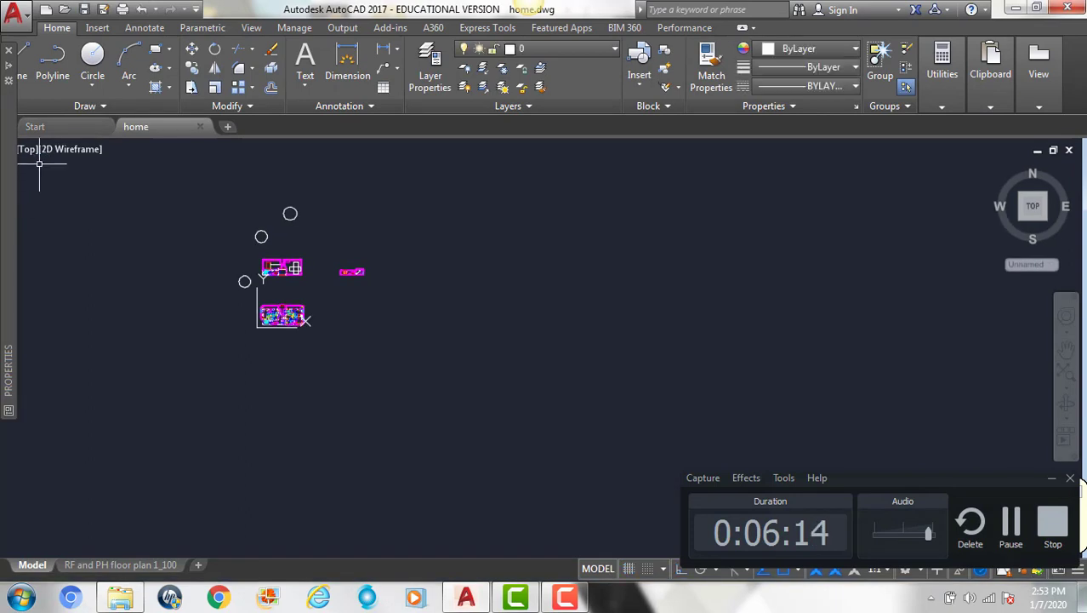
# Step: Restore the custom model view named Line
pyautogui.click(28, 150)
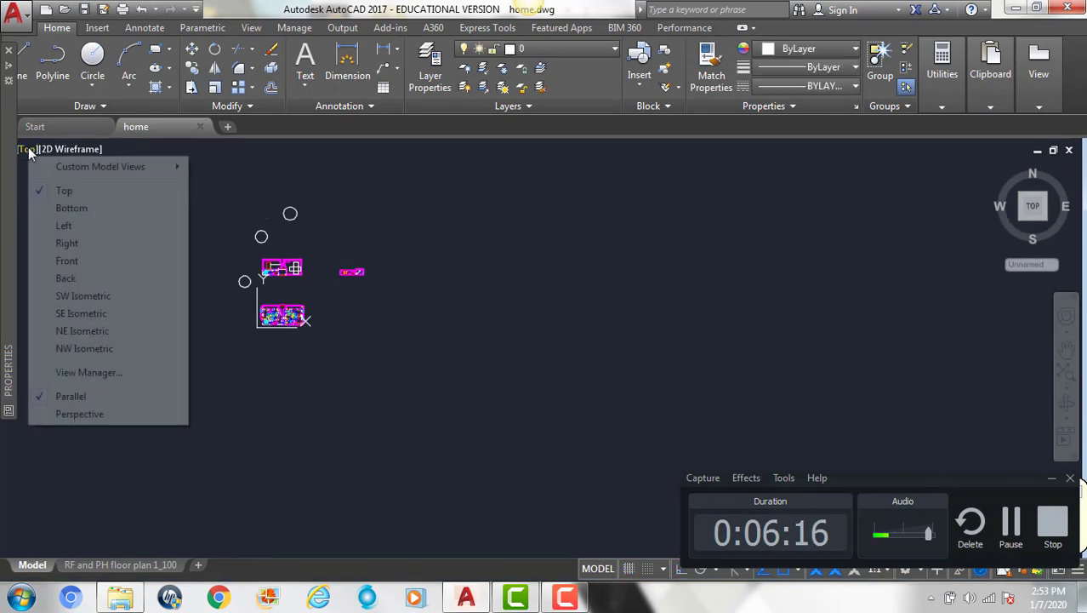
pyautogui.moveTo(66, 169)
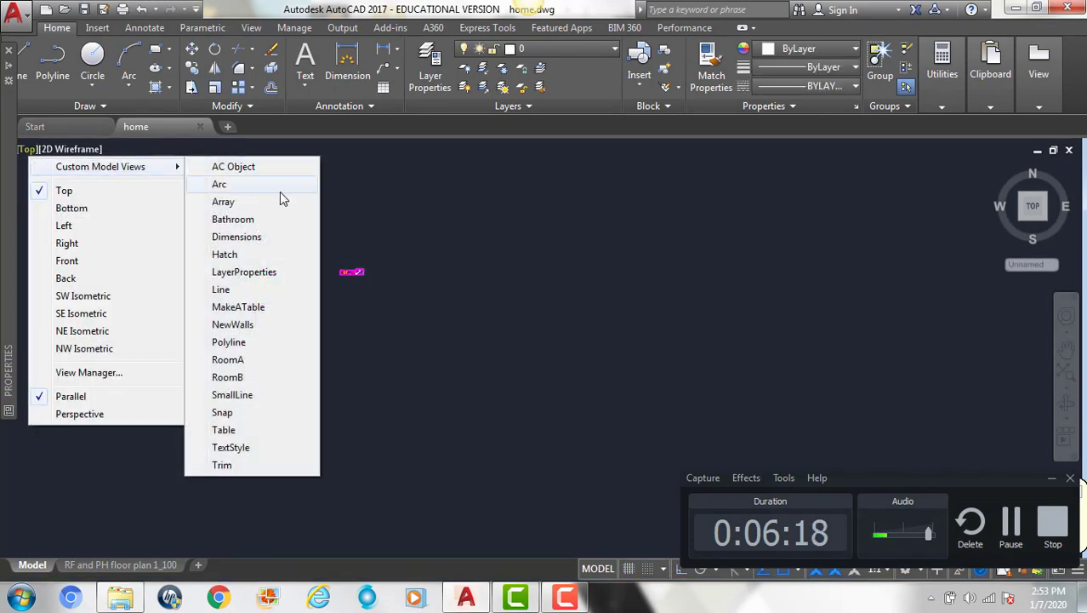
pyautogui.click(255, 292)
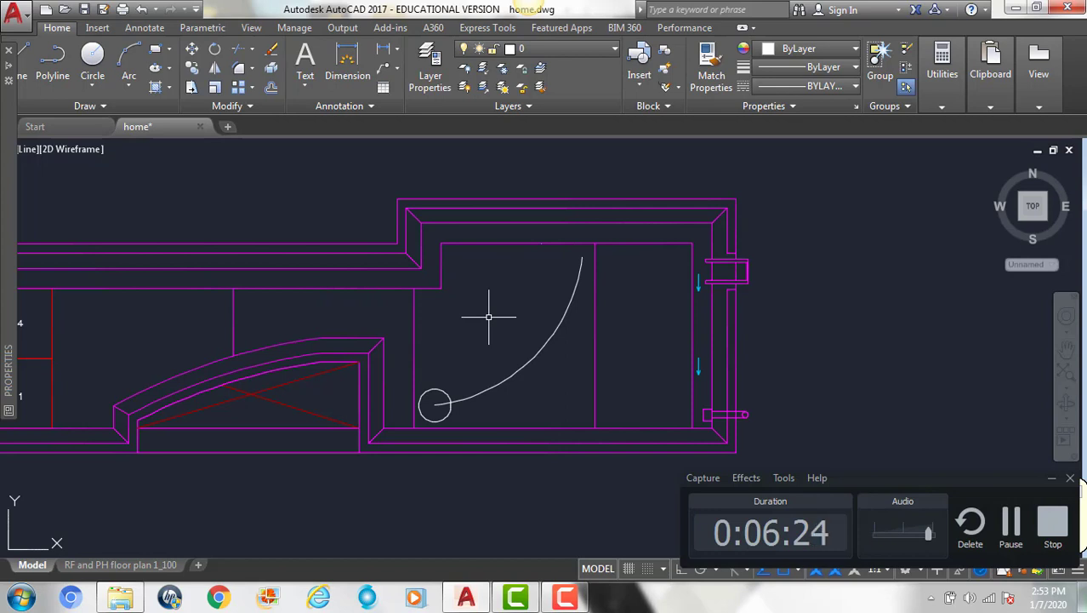
# Step: Draw a diagonal line from the upper-left inner corner of the room containing the white arc to its lower-right corner
pyautogui.write('l')
pyautogui.press('Return')
pyautogui.click(442, 243)
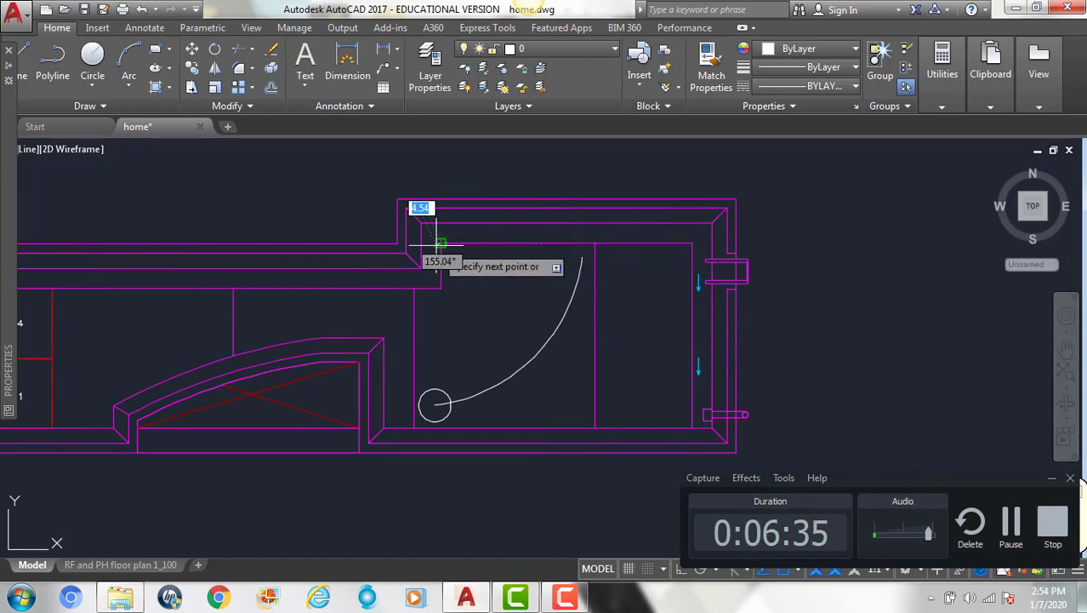
pyautogui.click(594, 428)
pyautogui.press('Return')
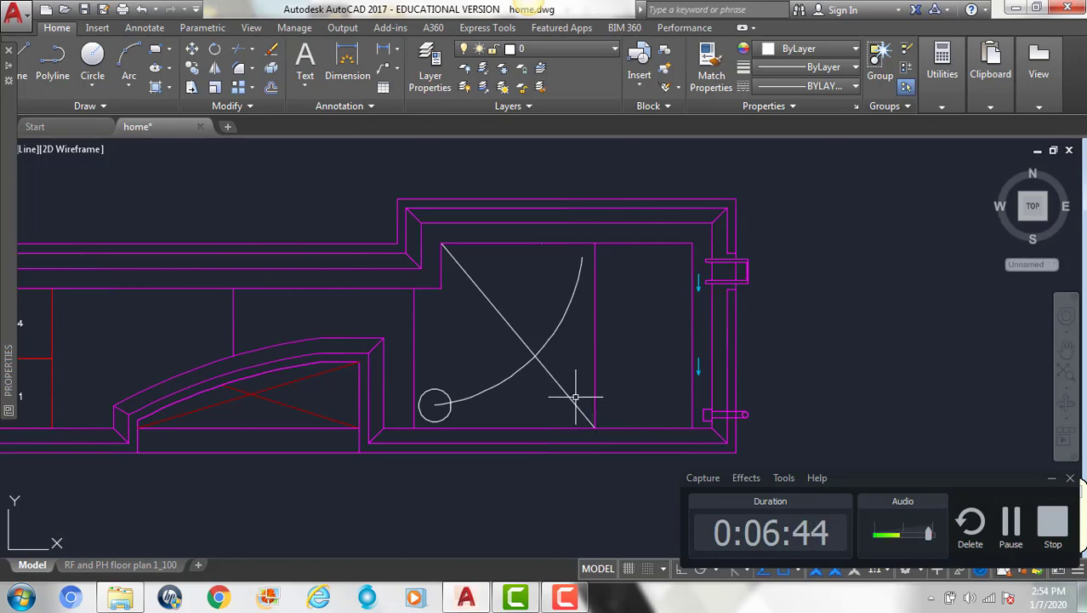
# Step: Examine the geometry values of the new diagonal line, including Delta X and Delta Y, in its properties
pyautogui.moveTo(569, 395)
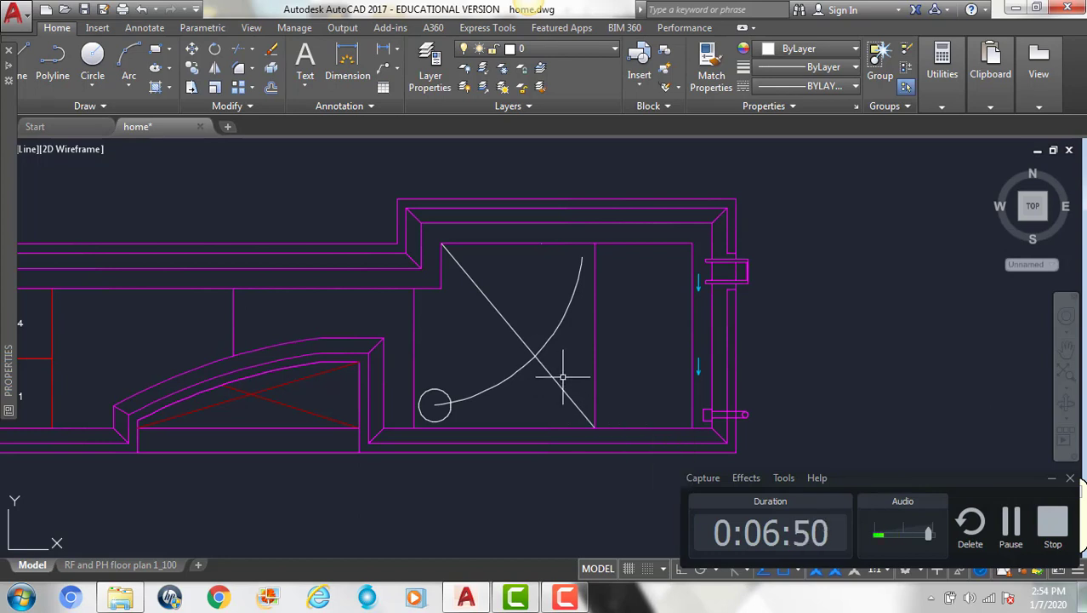
pyautogui.click(558, 386)
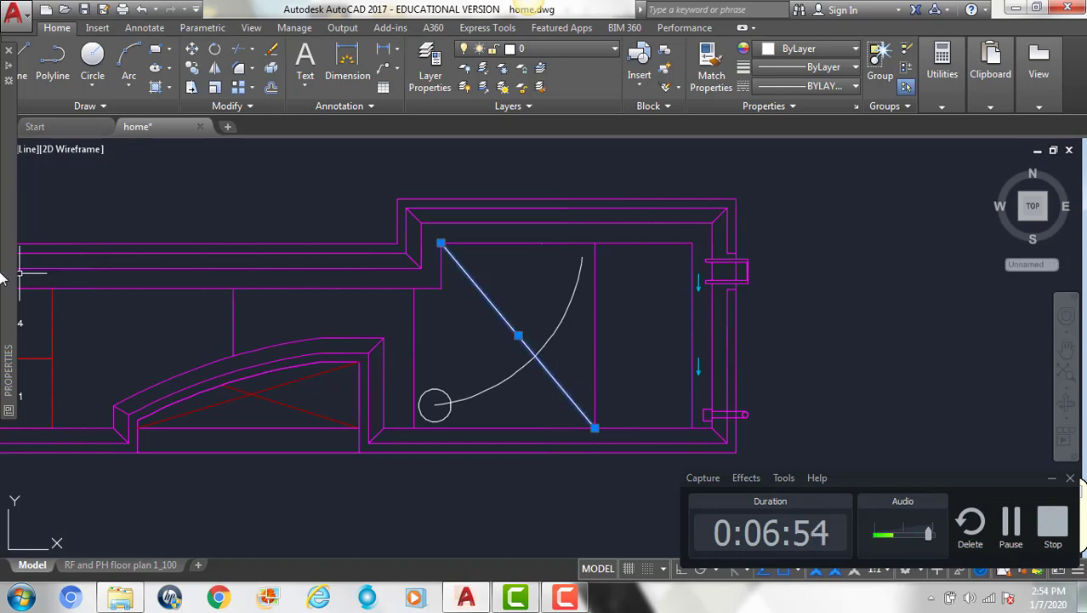
pyautogui.moveTo(4, 279)
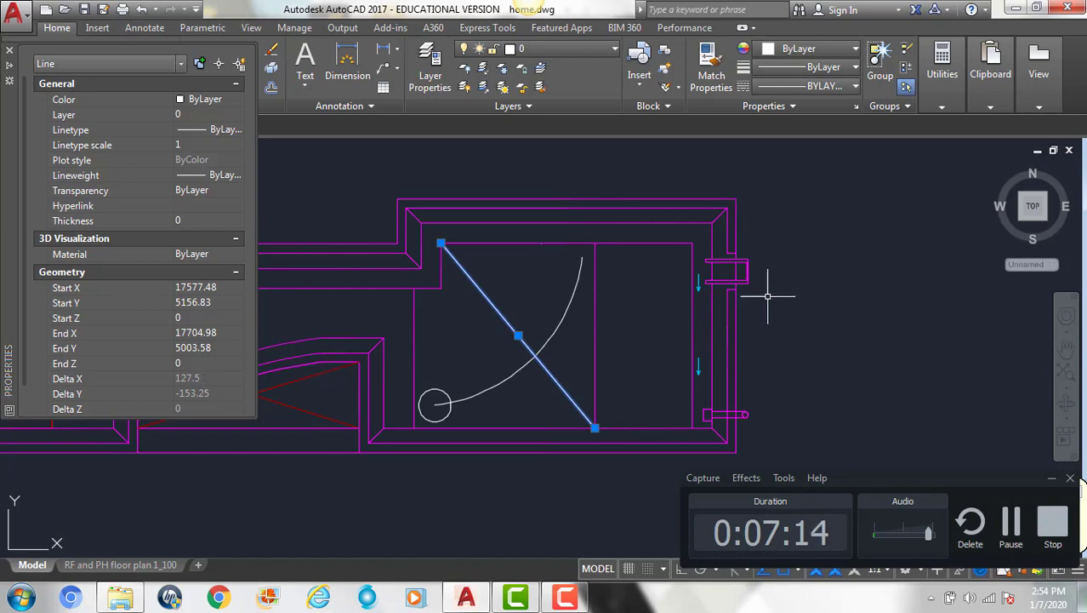
# Step: Close the home drawing without saving the changes and reopen it from the Gmetrix-Templates folder
pyautogui.click(200, 126)
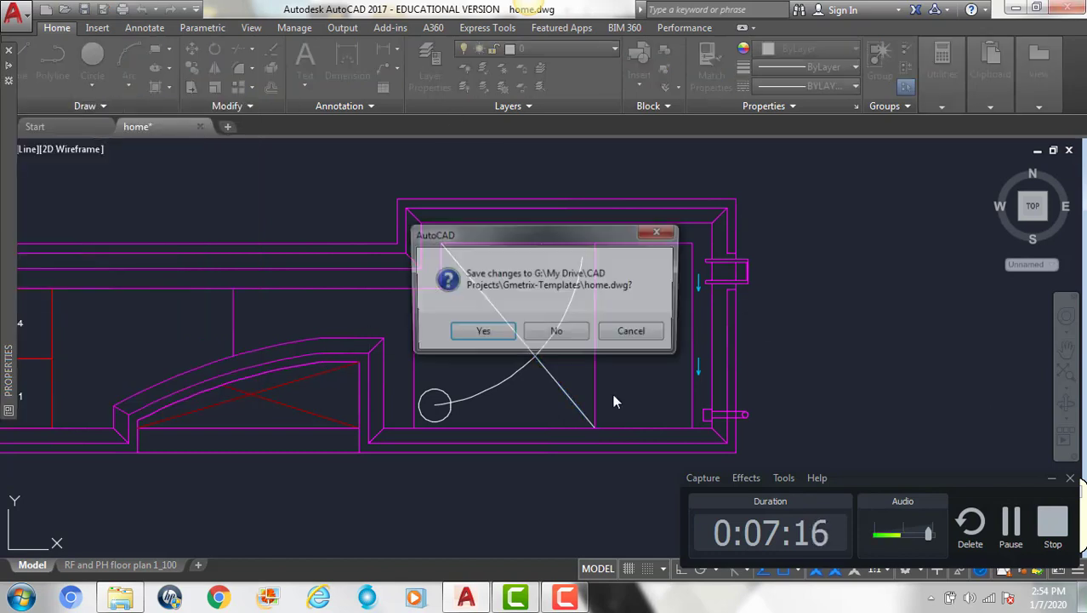
pyautogui.click(557, 333)
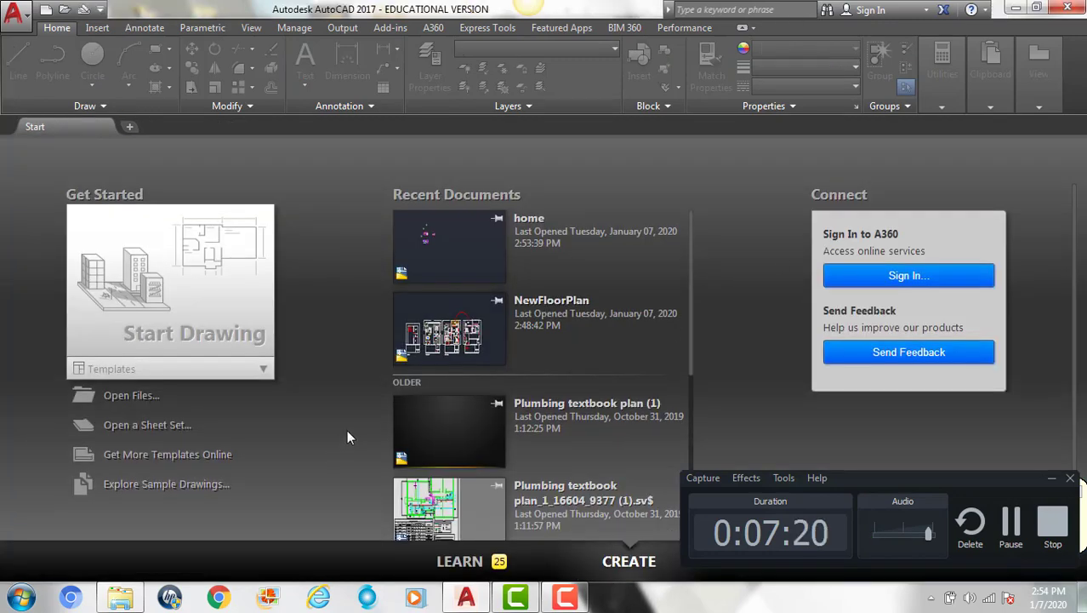
pyautogui.click(120, 598)
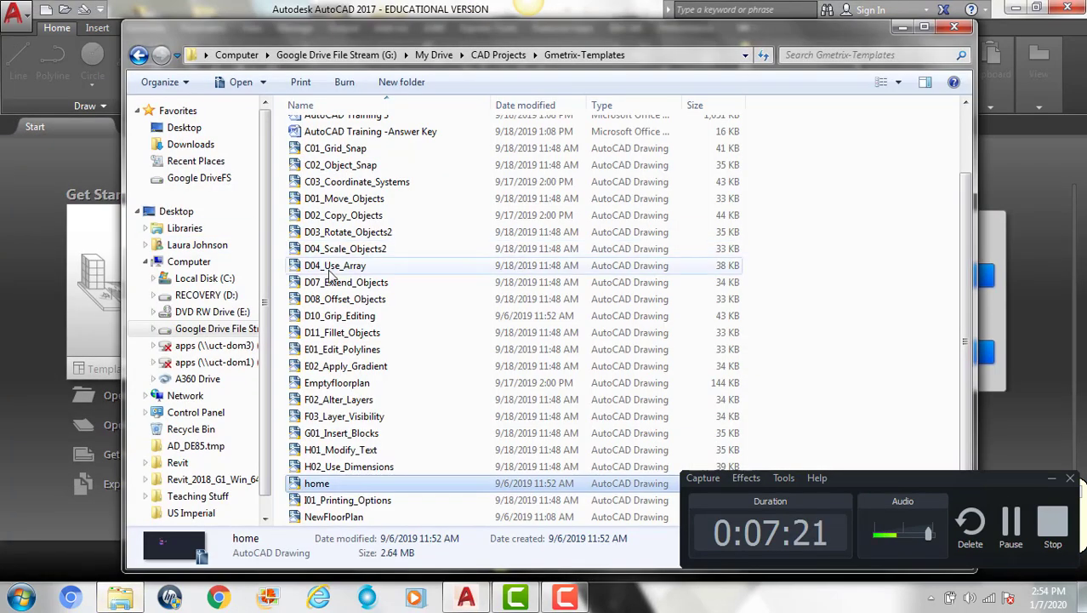
pyautogui.doubleClick(345, 489)
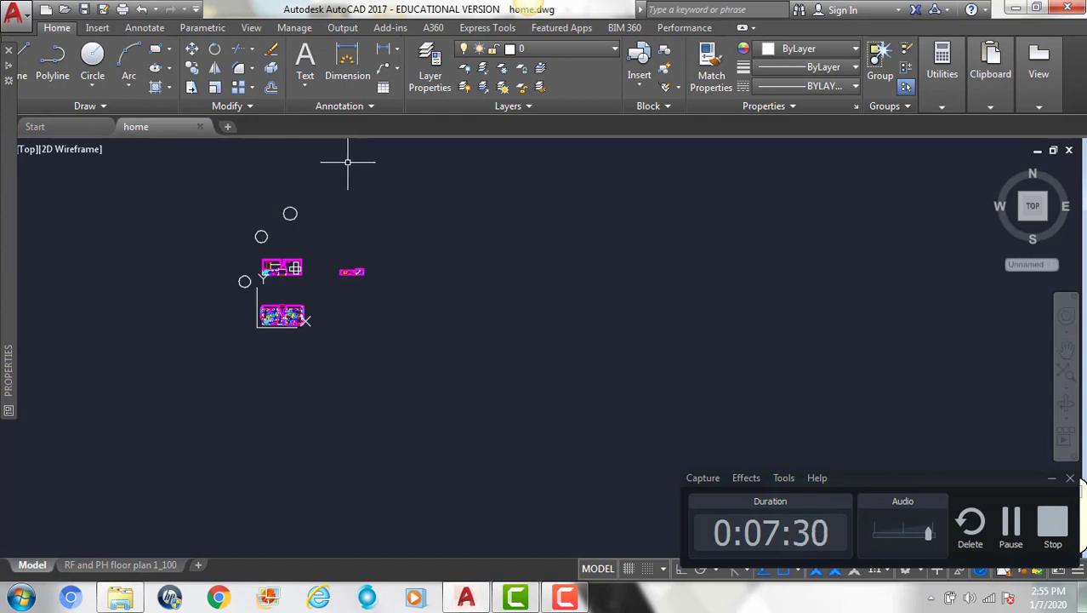
# Step: Restore the custom model view named Arc
pyautogui.click(28, 152)
pyautogui.moveTo(170, 167)
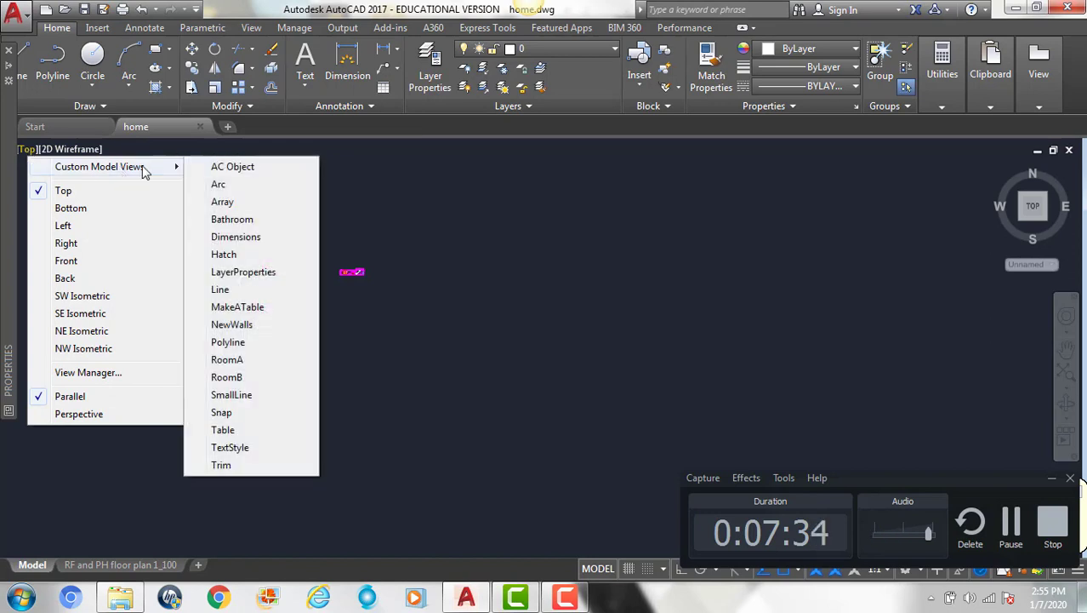
pyautogui.click(228, 189)
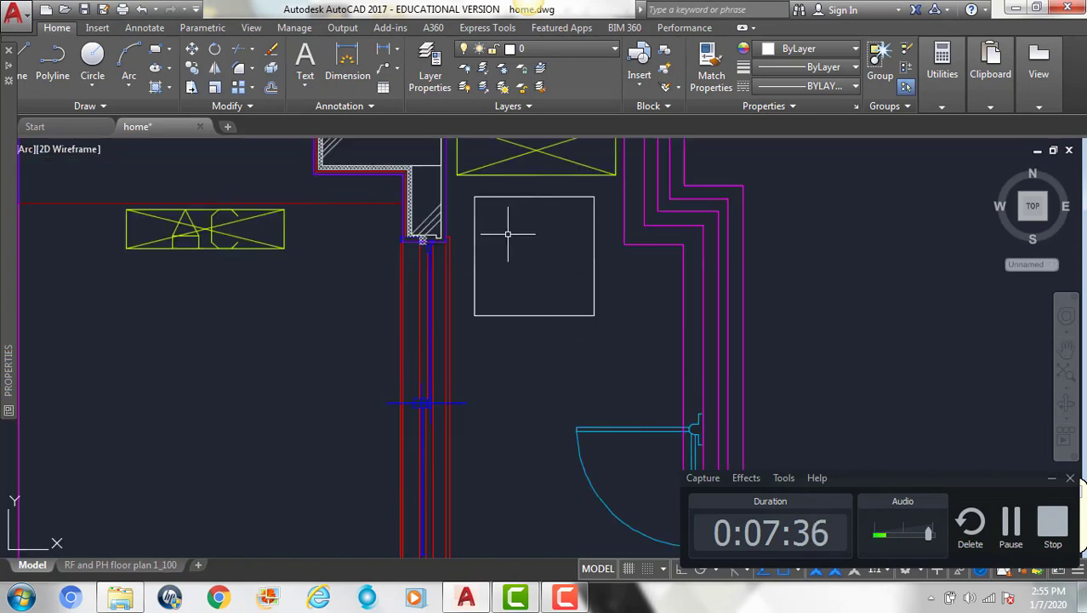
# Step: Draw a horizontal line across the white square from the midpoint of its left side to the midpoint of its right side
pyautogui.scroll(2, 508, 223)
pyautogui.moveTo(510, 219); pyautogui.dragTo(507, 234, button='middle')
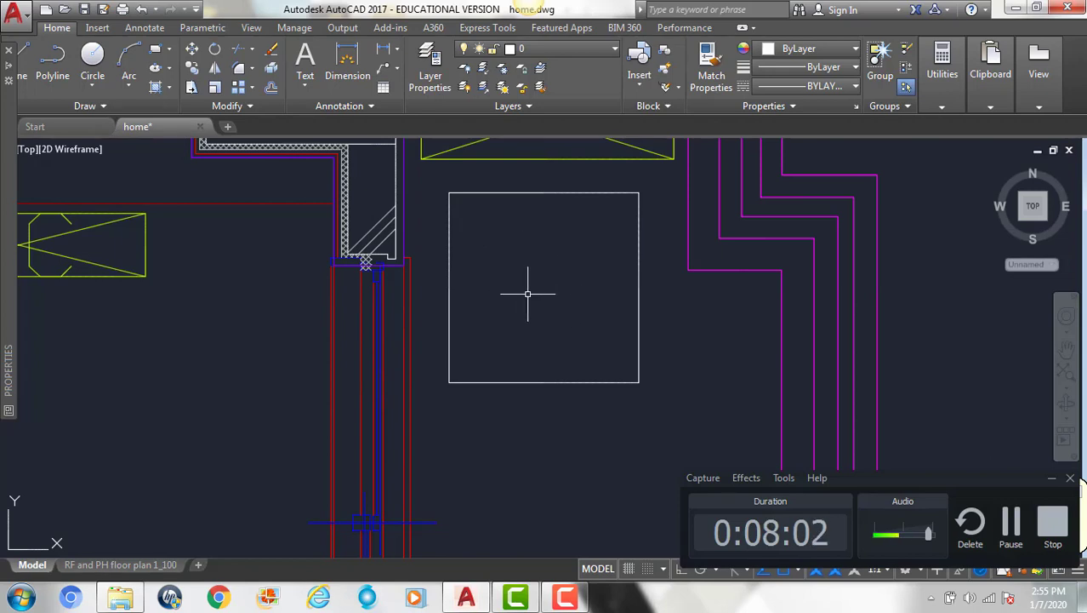
pyautogui.write('l')
pyautogui.press('Return')
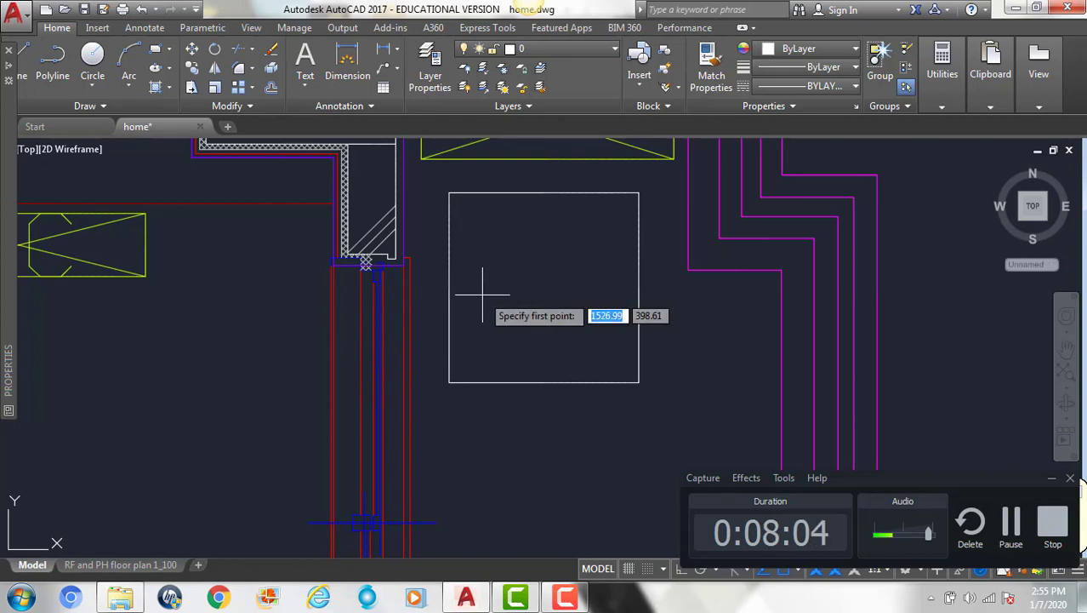
pyautogui.click(455, 289)
pyautogui.click(640, 288)
pyautogui.press('Escape')
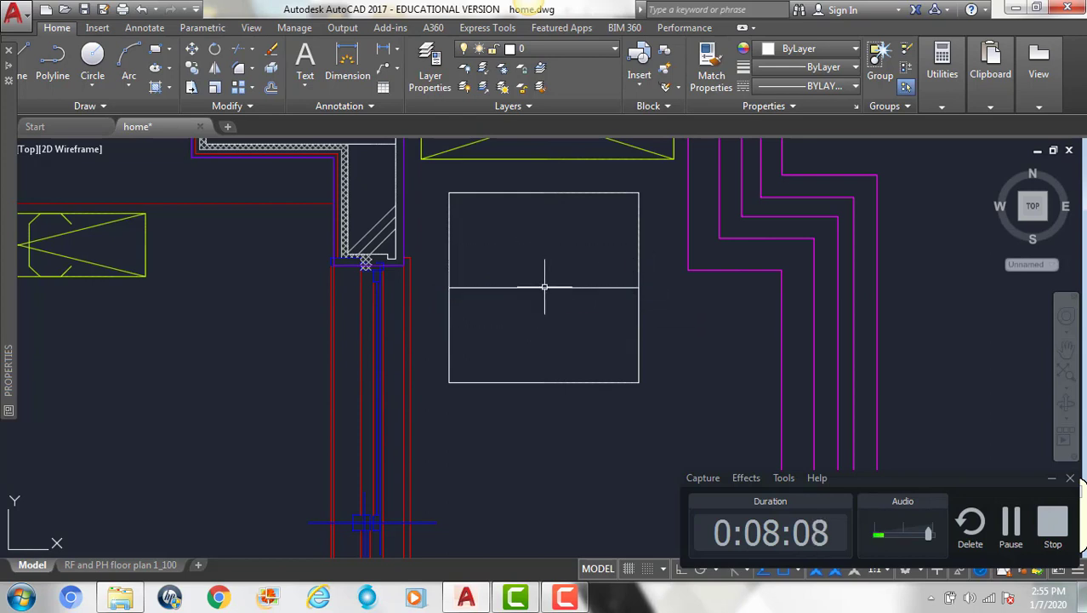
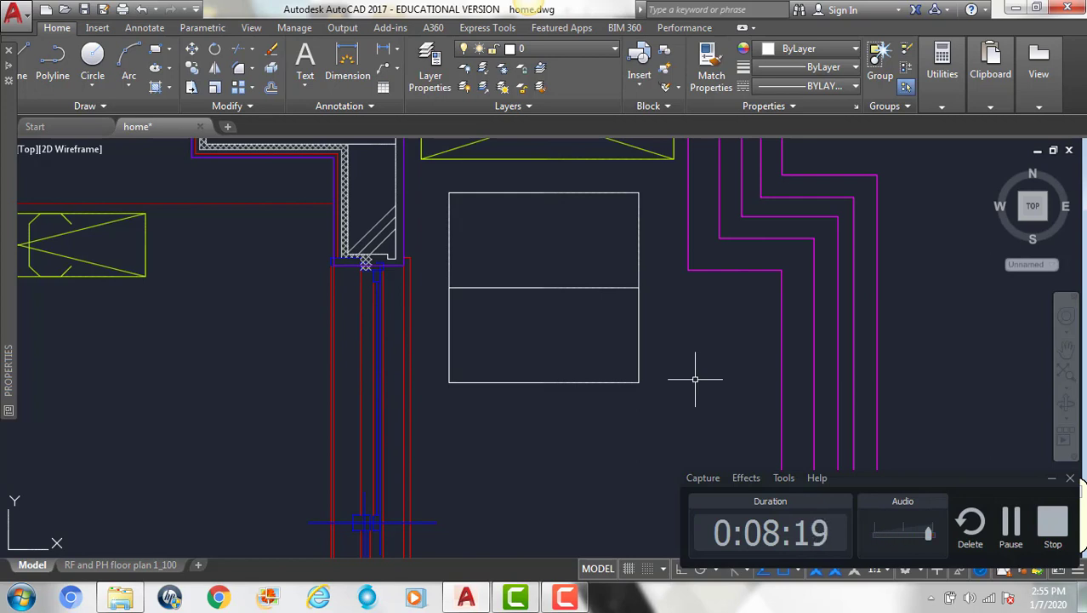
# Step: Try a 3-Point arc from the midpoint of the horizontal line through the square's lower-left corner to its lower-right corner
pyautogui.click(122, 91)
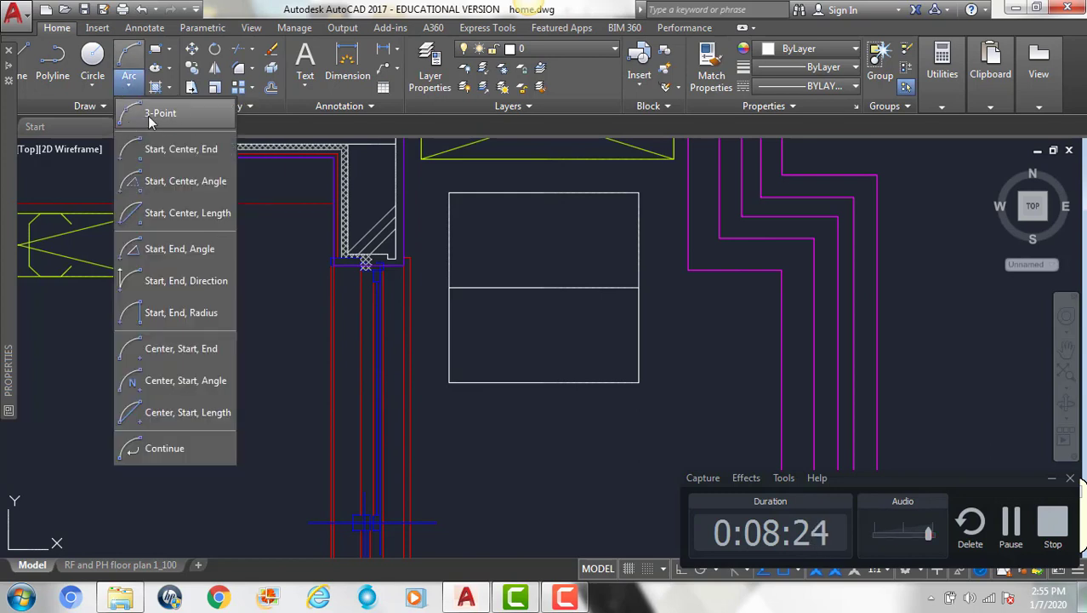
pyautogui.click(151, 115)
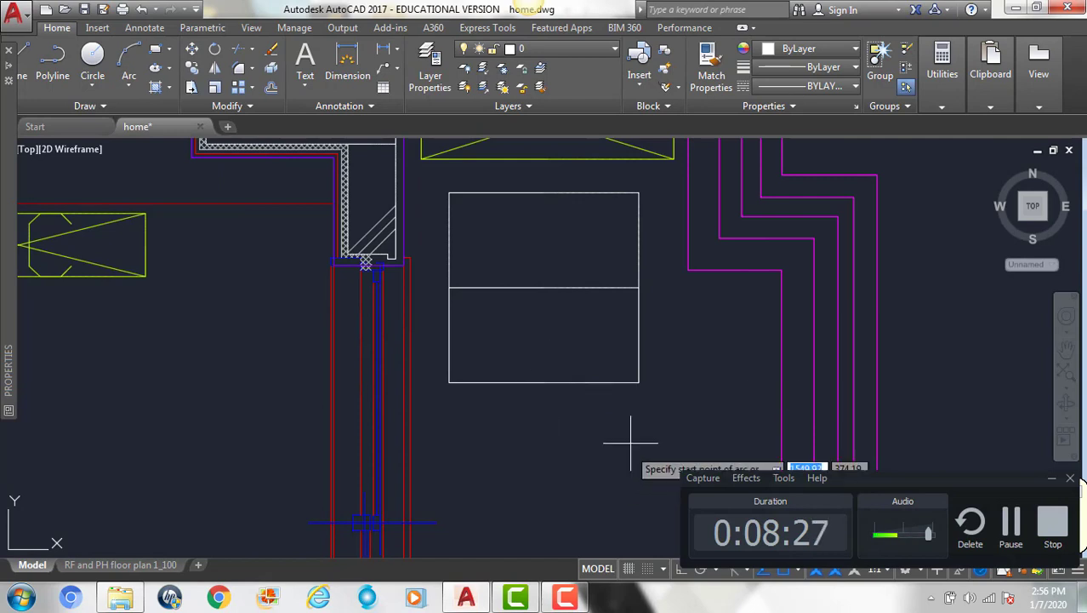
pyautogui.click(544, 289)
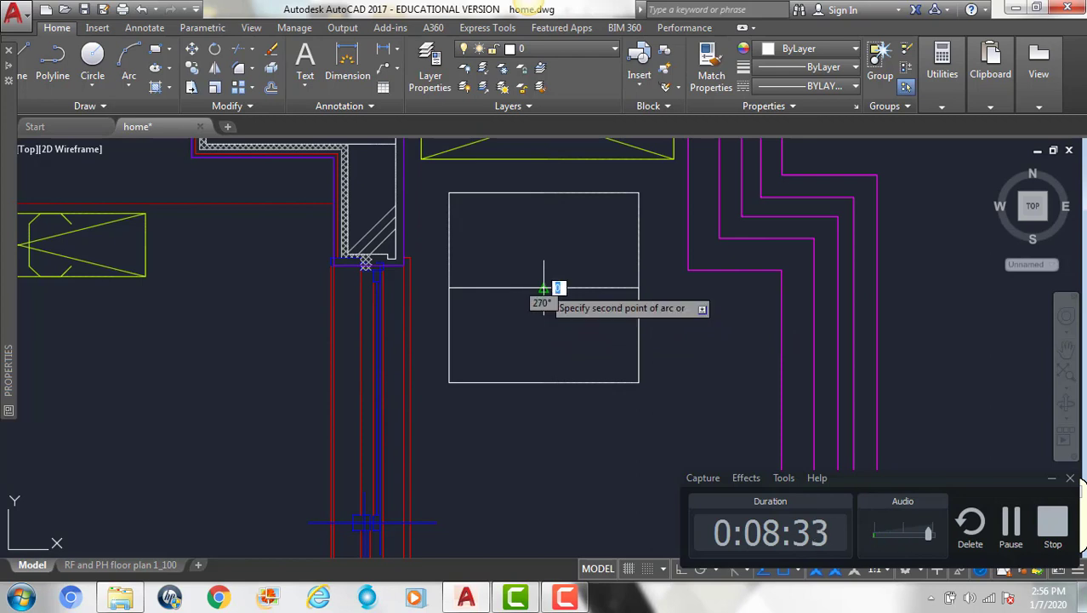
pyautogui.click(449, 383)
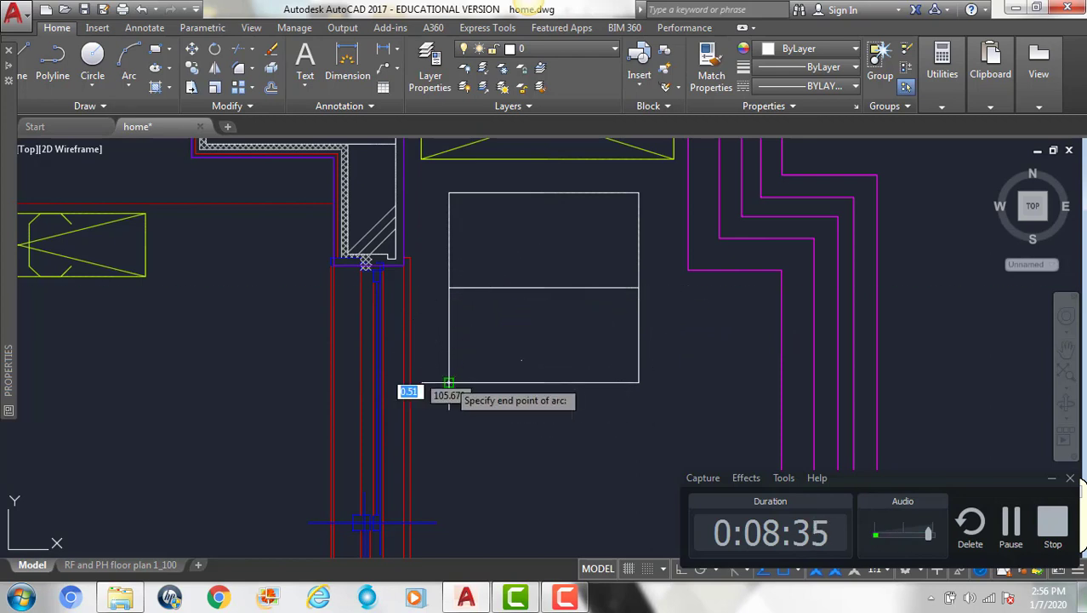
pyautogui.click(638, 383)
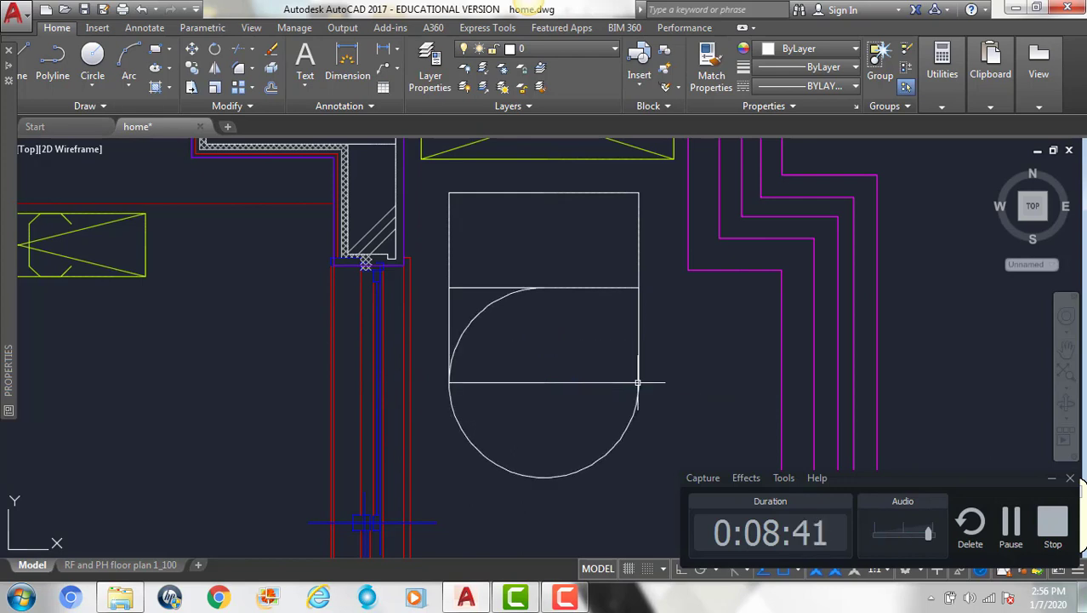
pyautogui.press('Return')
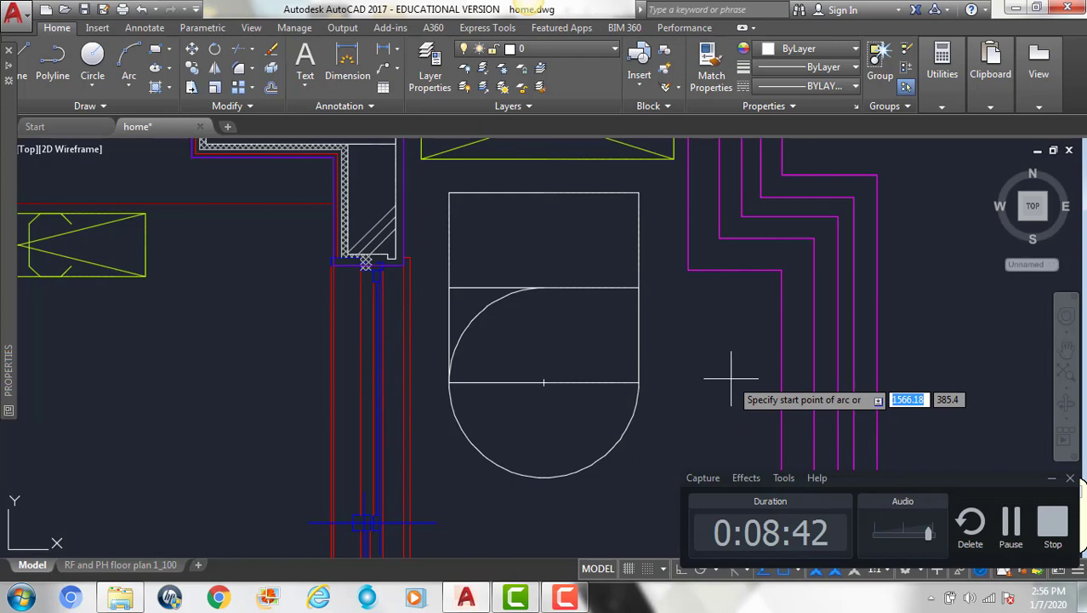
pyautogui.press('Return')
pyautogui.press('Escape')
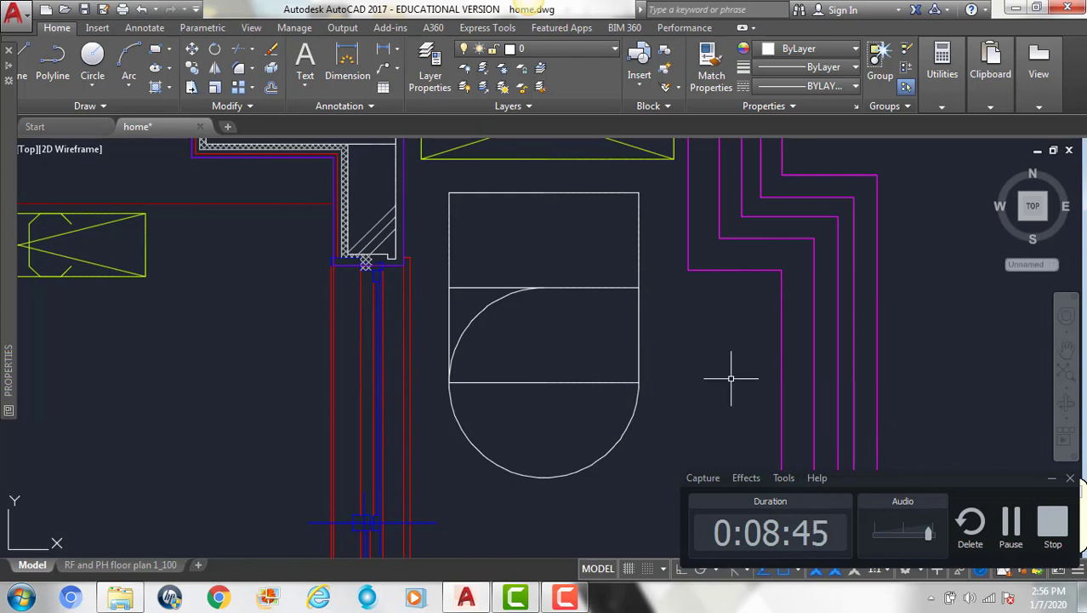
pyautogui.click(1012, 525)
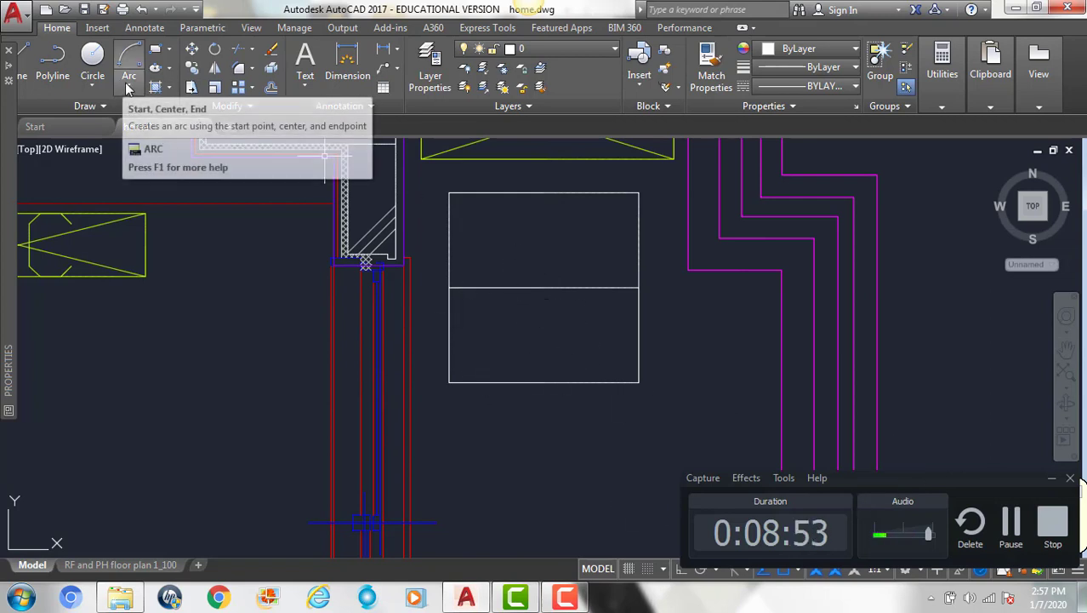
# Step: Draw a Center, Start, End arc centred on the horizontal line's midpoint, from the square's lower-left corner to its lower-right corner
pyautogui.click(129, 87)
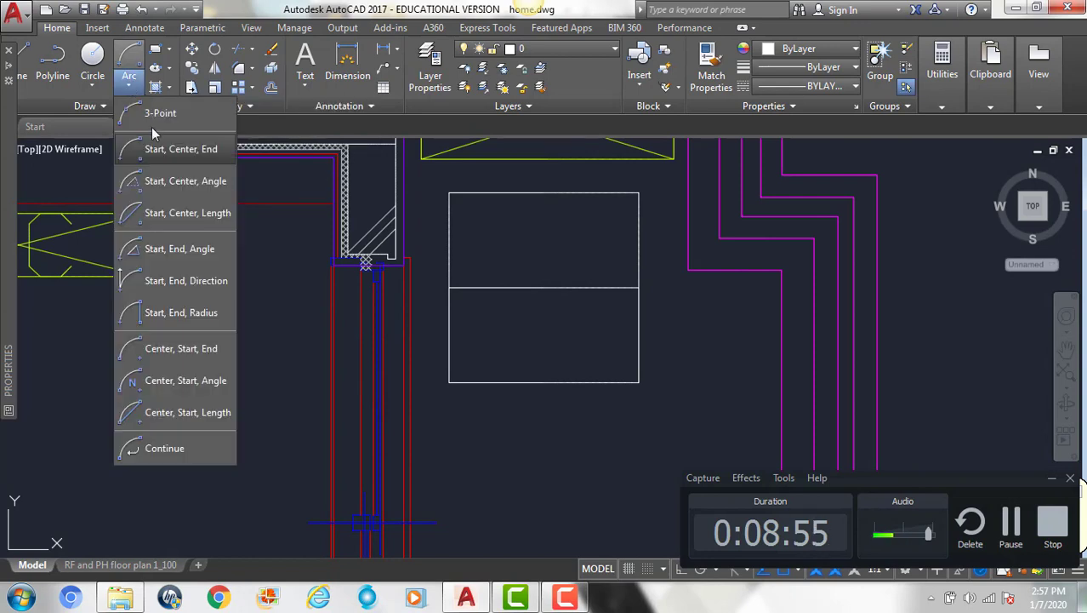
pyautogui.click(167, 354)
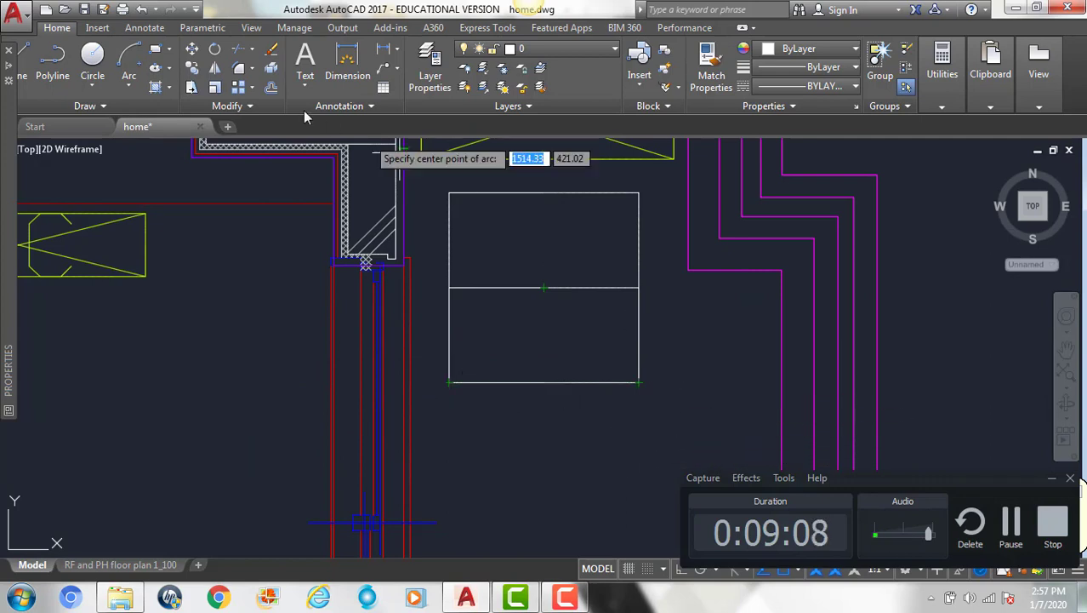
pyautogui.click(129, 86)
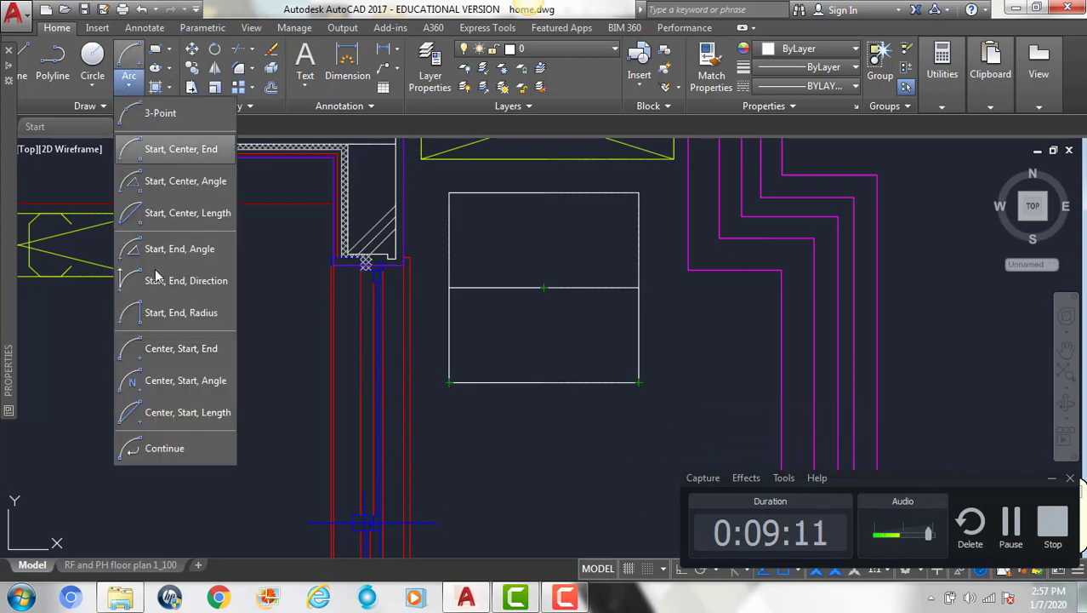
pyautogui.click(173, 349)
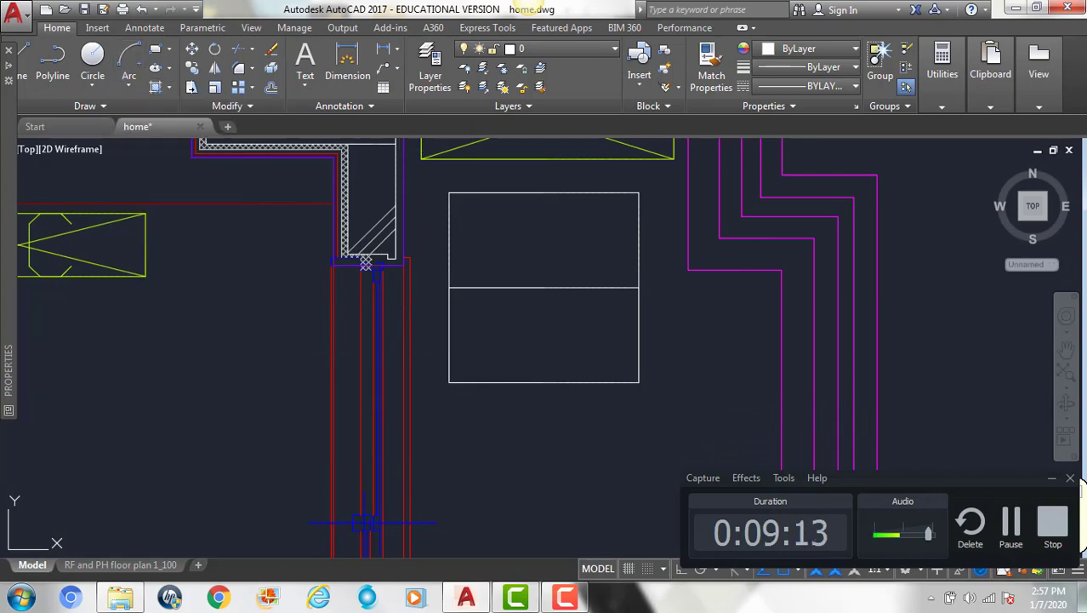
pyautogui.click(544, 288)
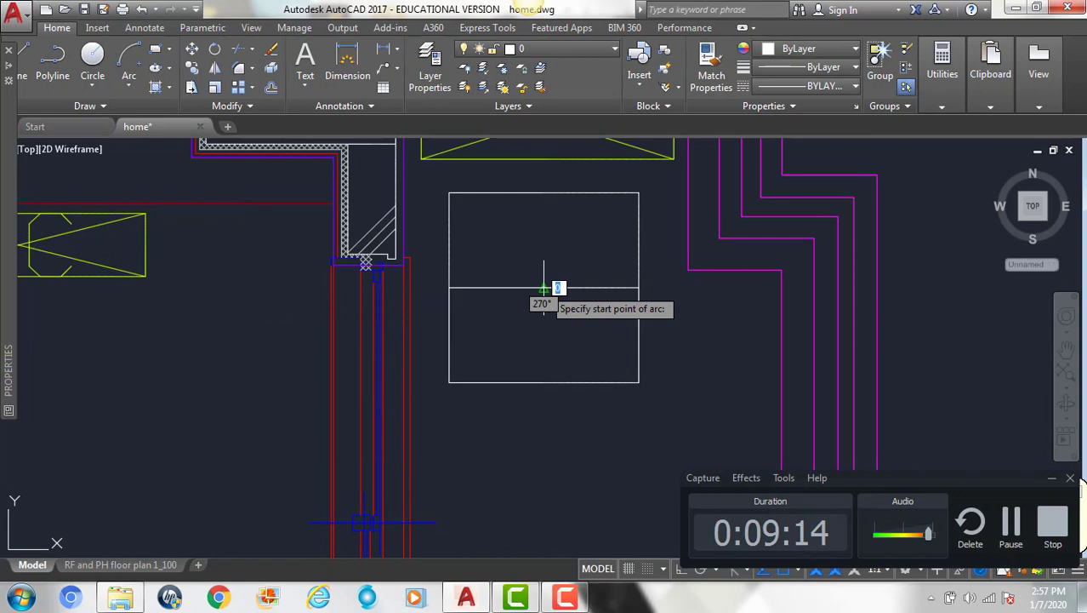
pyautogui.click(449, 382)
pyautogui.click(636, 383)
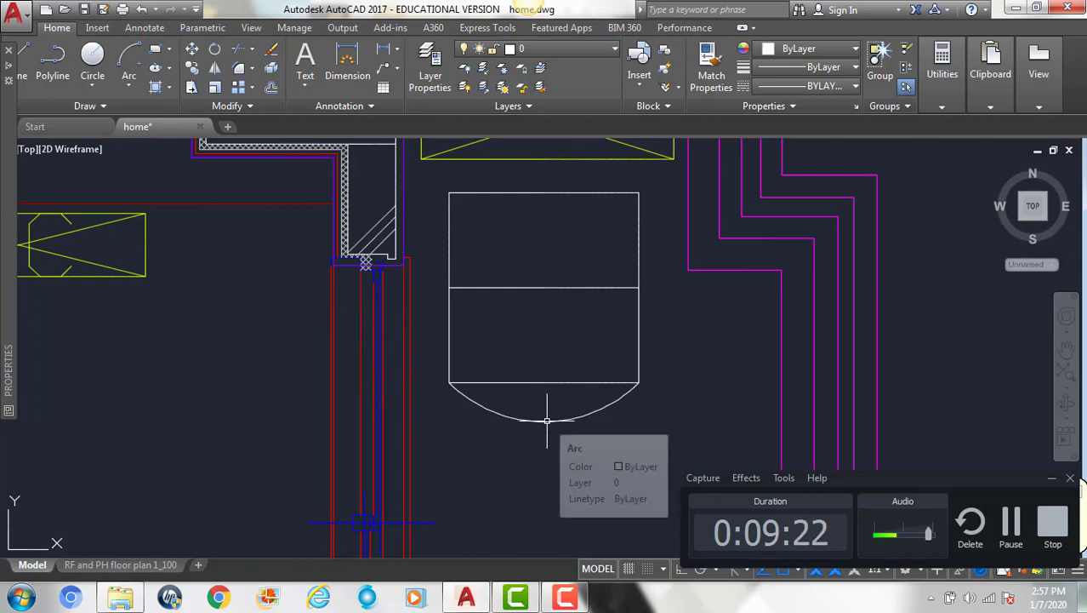
# Step: Examine the new arc's geometry properties, including its radius, total angle and arc length
pyautogui.moveTo(548, 419)
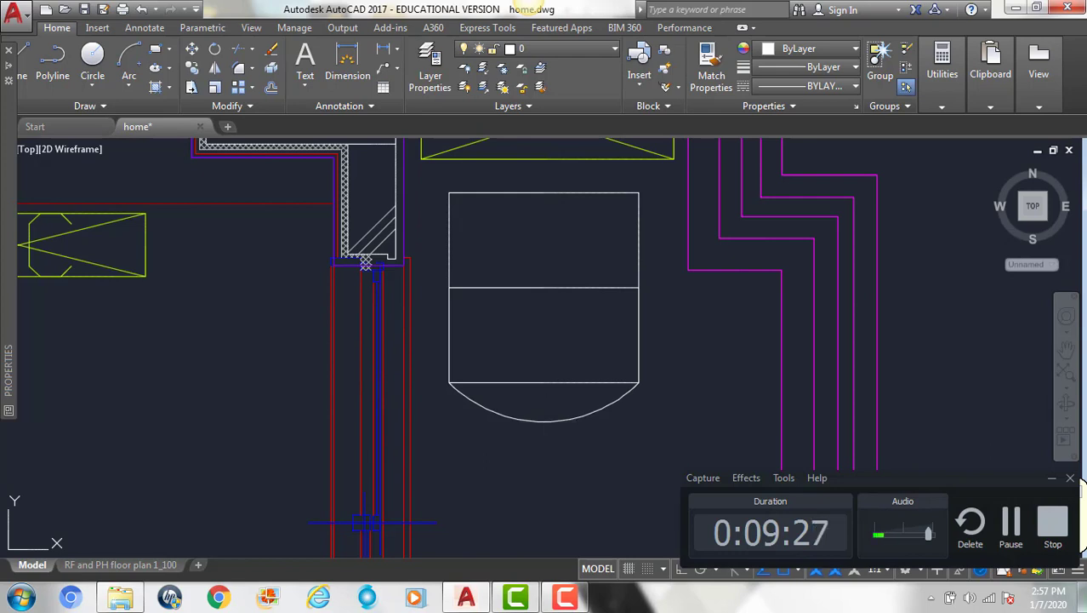
pyautogui.click(546, 420)
pyautogui.moveTo(9, 310)
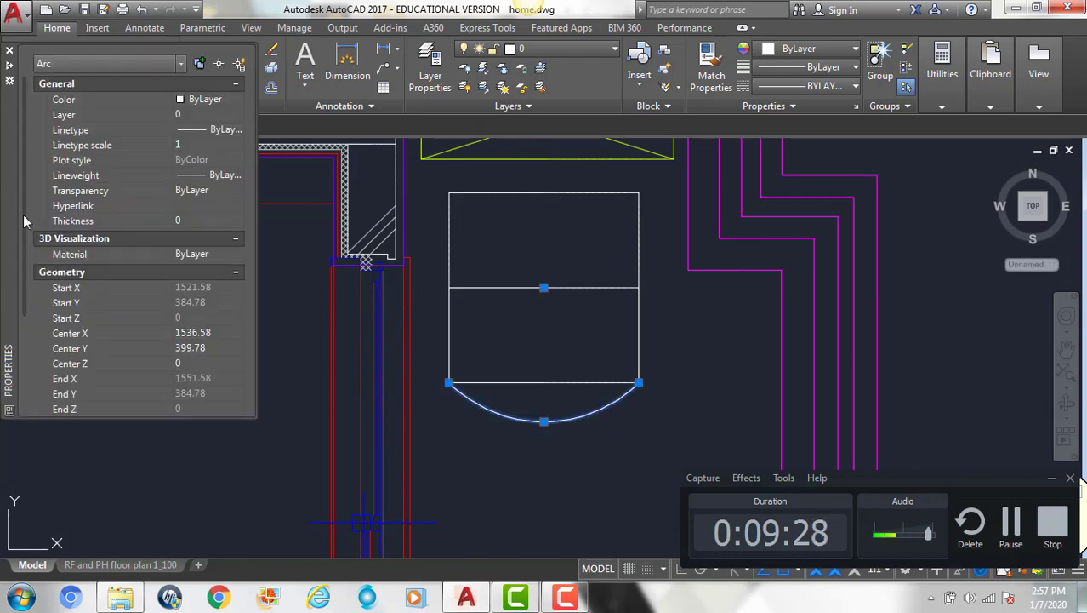
pyautogui.scroll(-3, 23, 239)
pyautogui.scroll(-2, 23, 238)
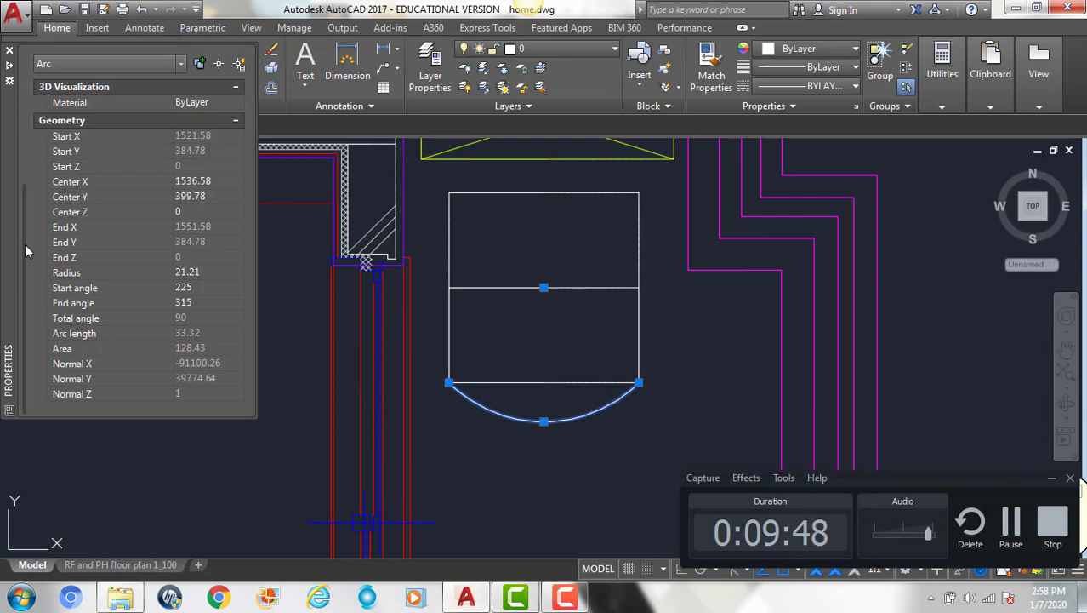
pyautogui.click(9, 70)
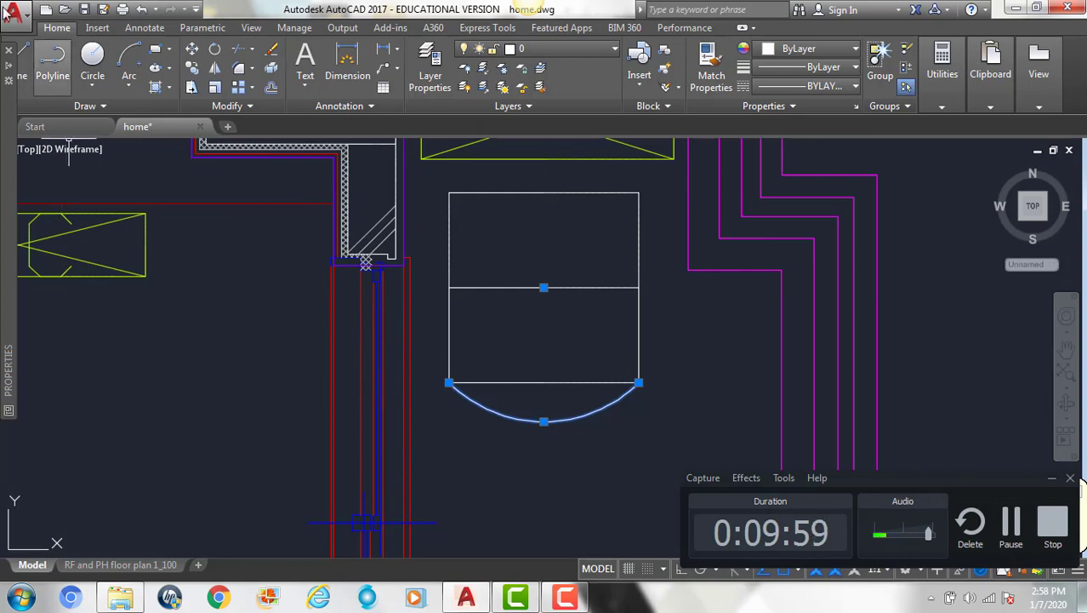
# Step: Restore the custom model view named RoomB
pyautogui.click(31, 154)
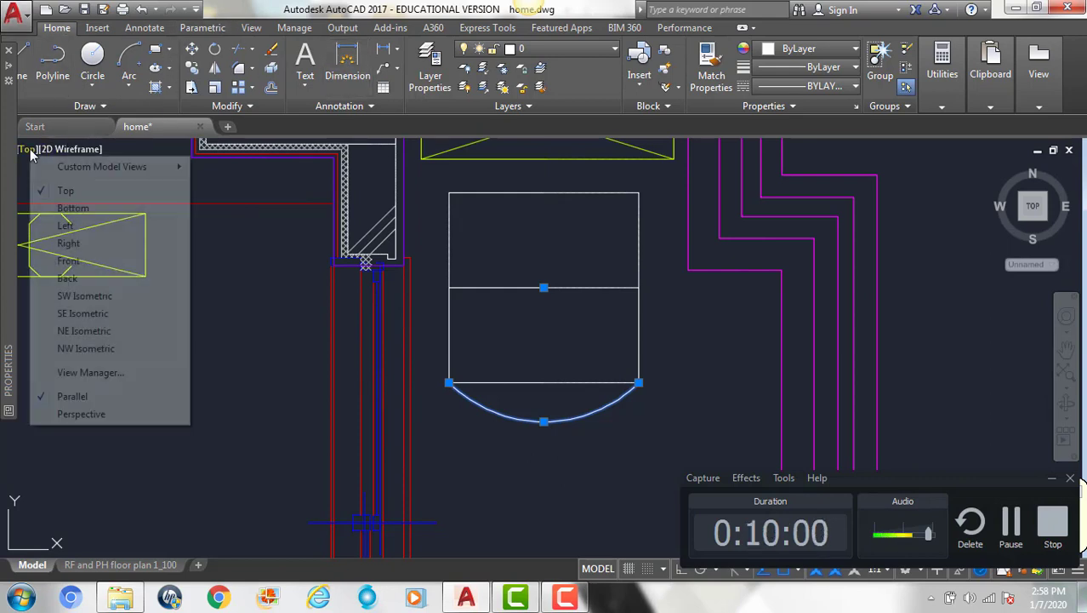
pyautogui.moveTo(121, 169)
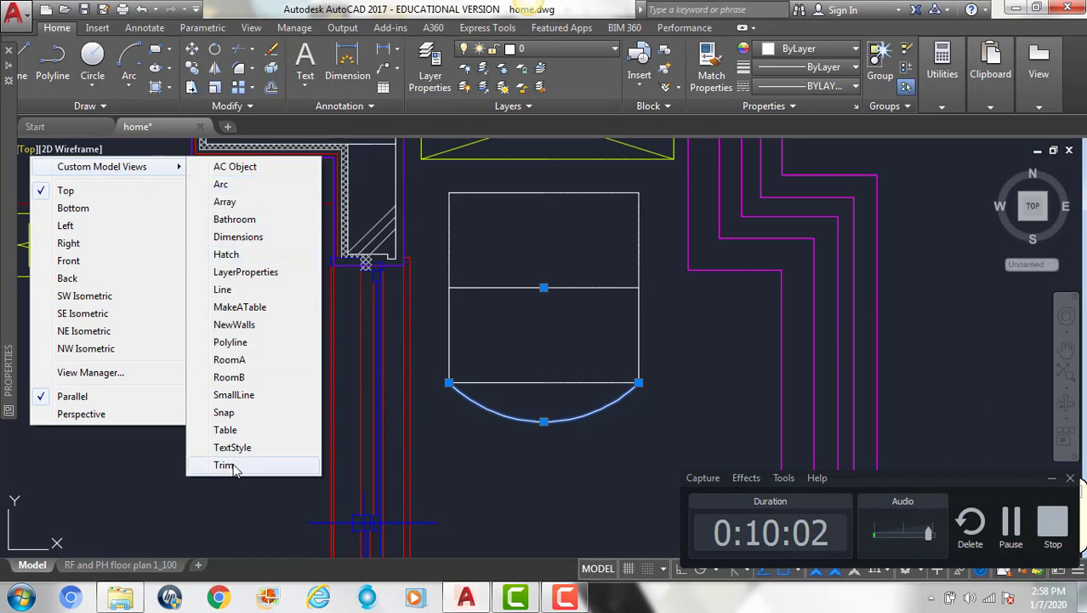
pyautogui.click(230, 377)
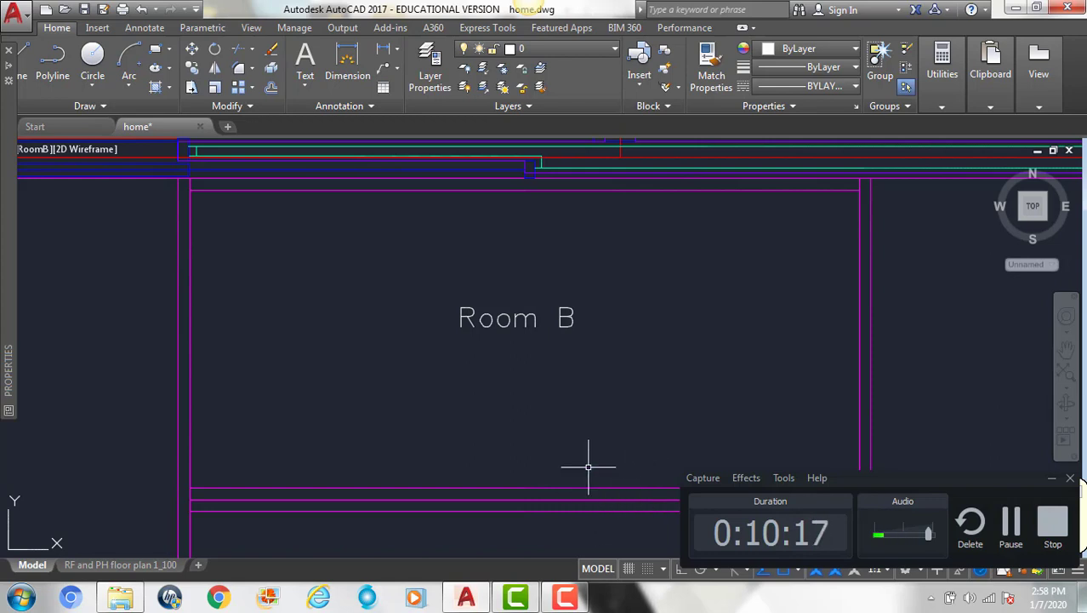
pyautogui.moveTo(577, 401); pyautogui.dragTo(533, 398, button='middle')
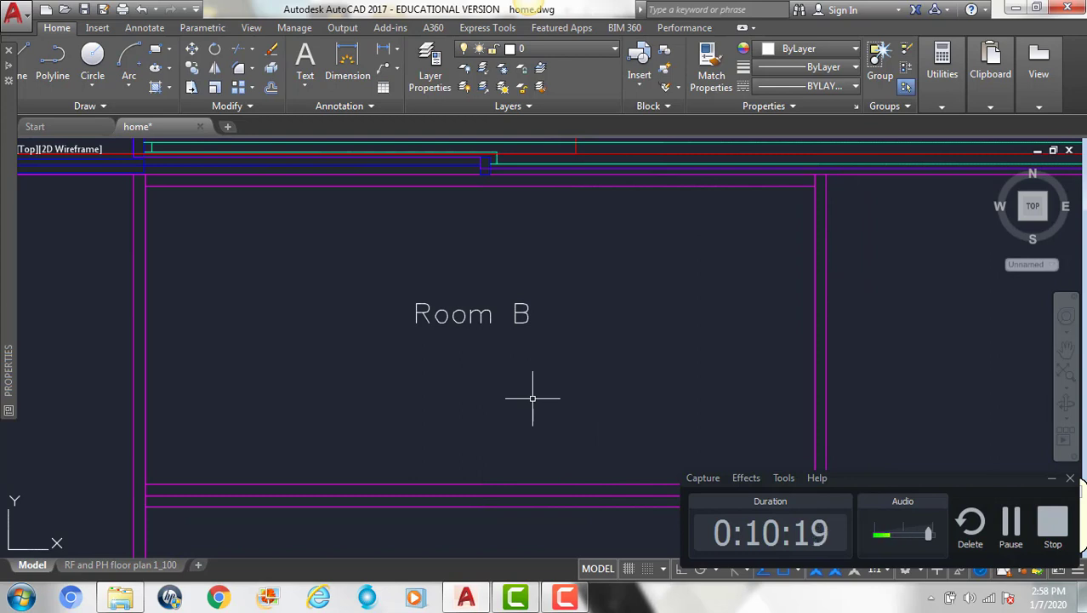
# Step: Draw a five-sided polygon inscribed in a circle of radius 5, centred in the open space beside the Room B label
pyautogui.write('pol')
pyautogui.press('Return')
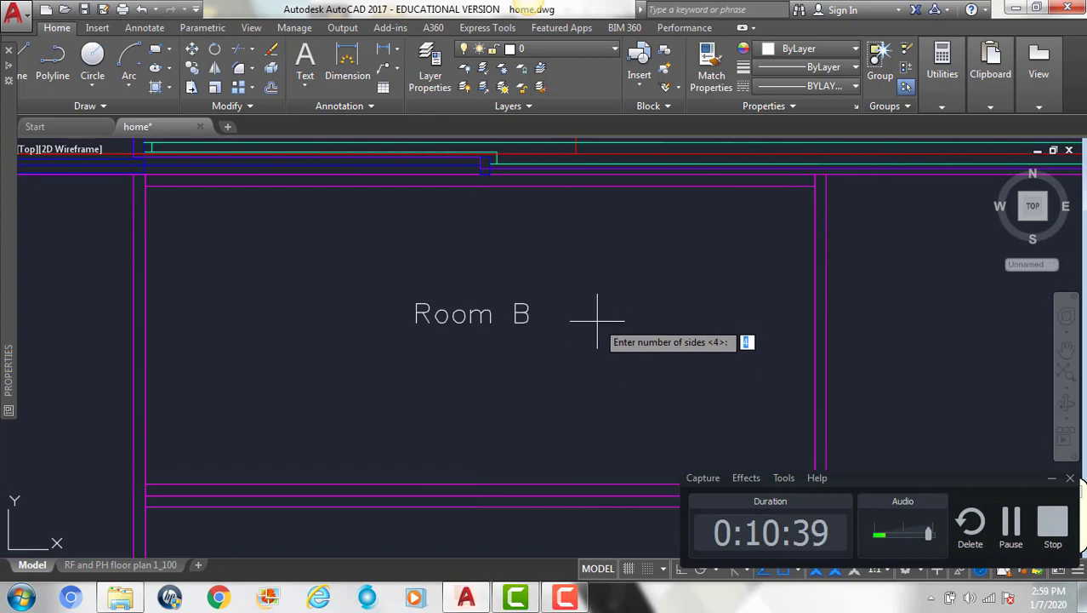
pyautogui.press('Return')
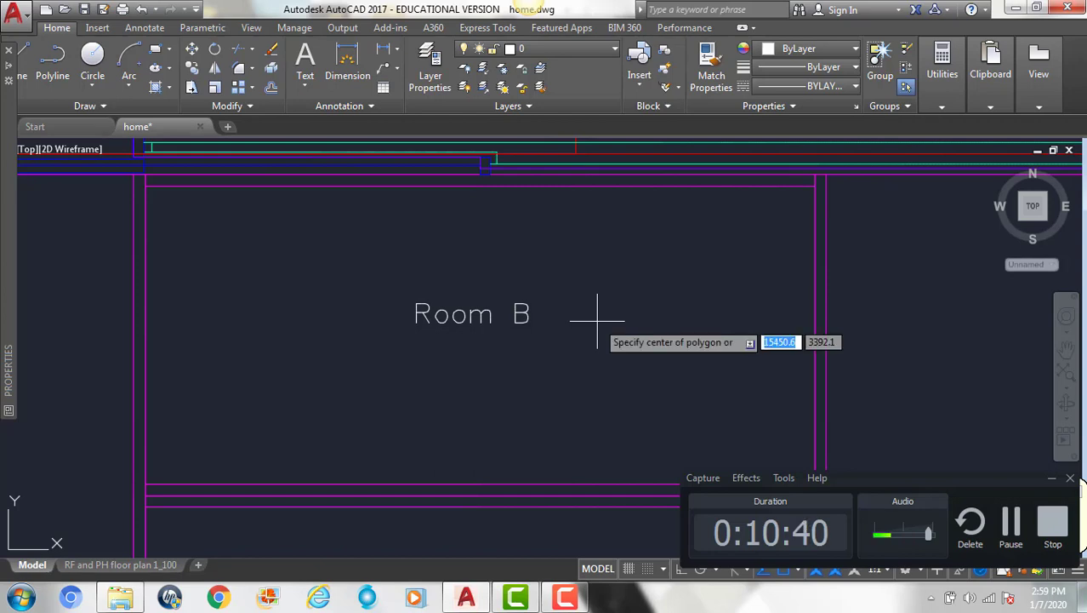
pyautogui.click(605, 346)
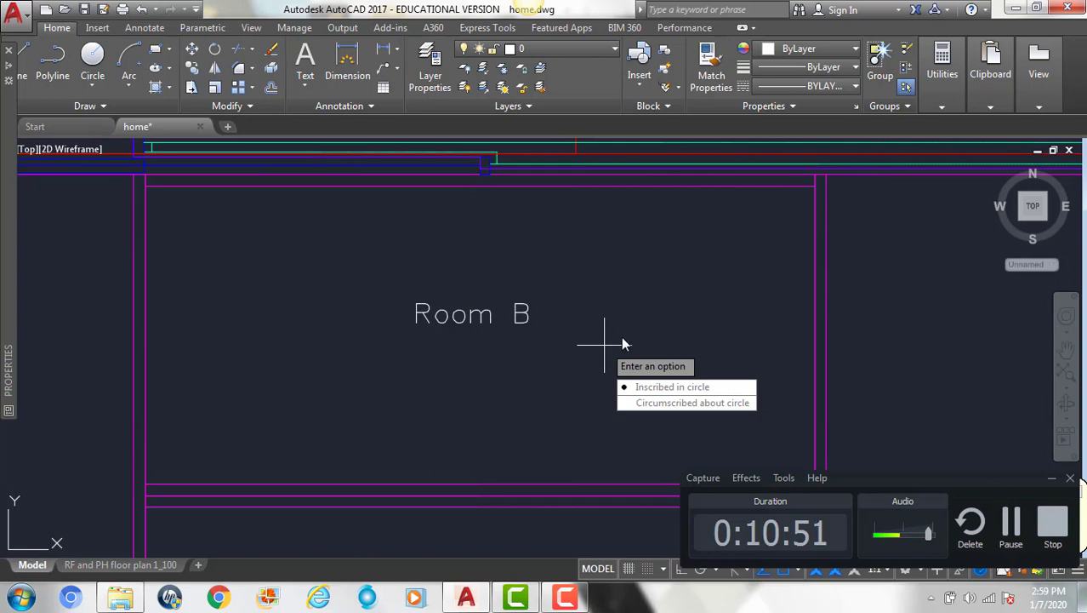
pyautogui.press('Down')
pyautogui.press('Return')
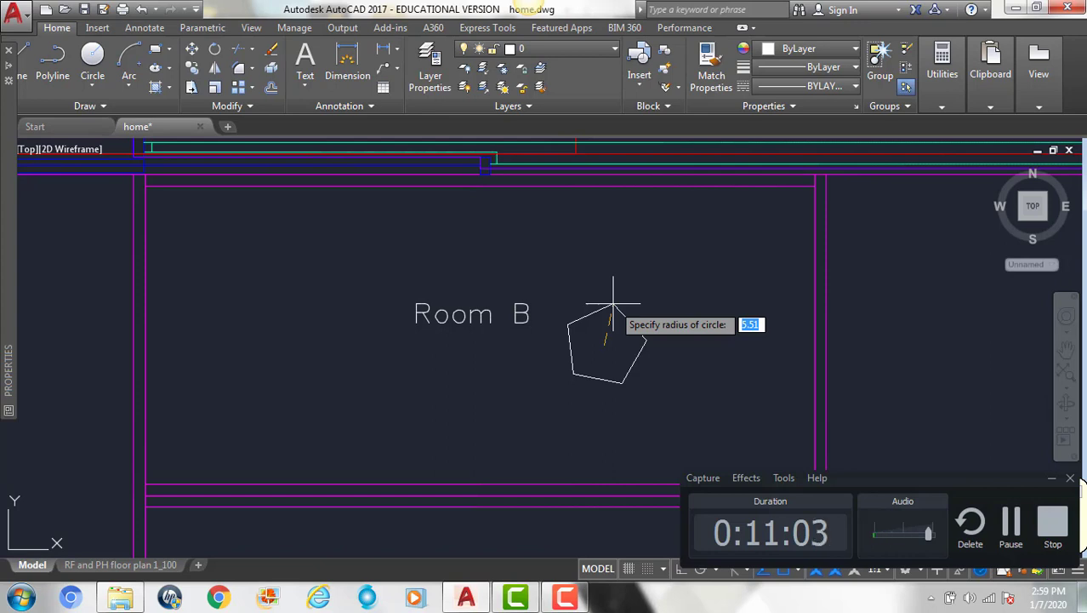
pyautogui.write('5')
pyautogui.press('Return')
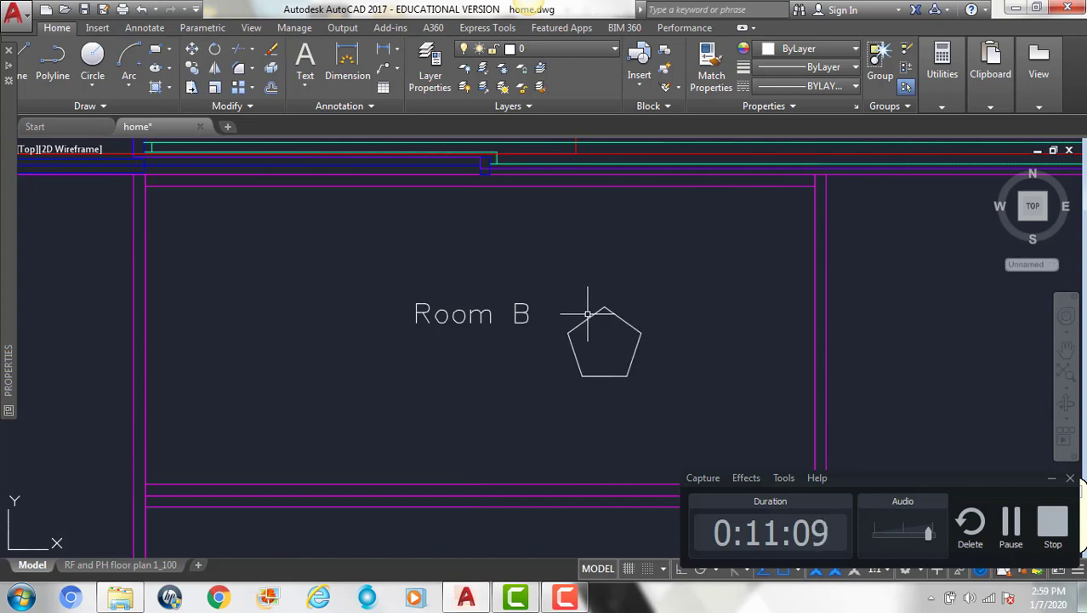
# Step: Check the pentagon's area and length in its properties, and clear the selection
pyautogui.click(587, 315)
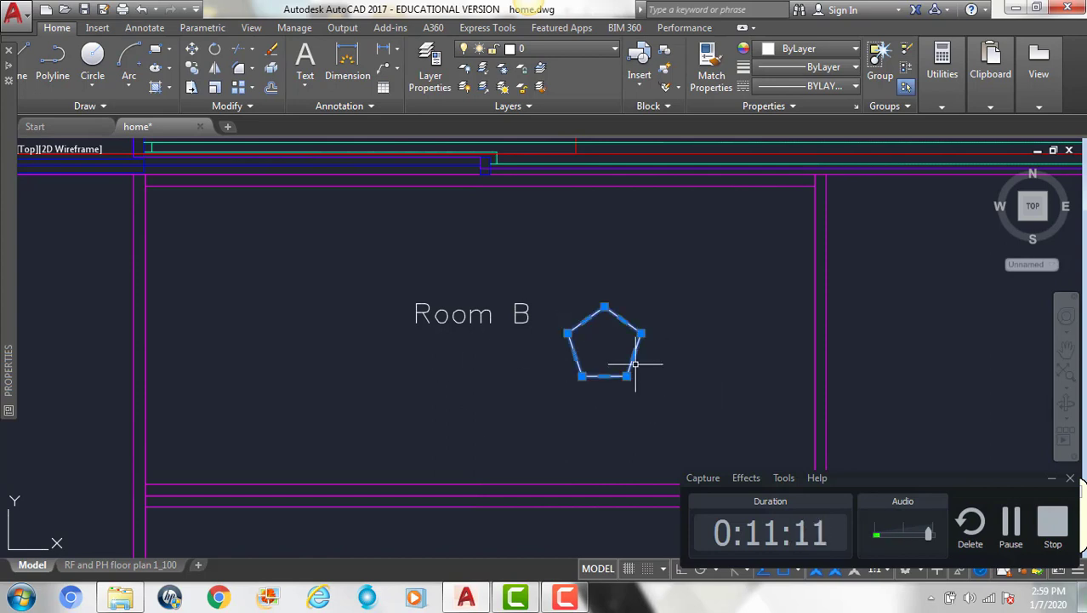
pyautogui.moveTo(4, 394)
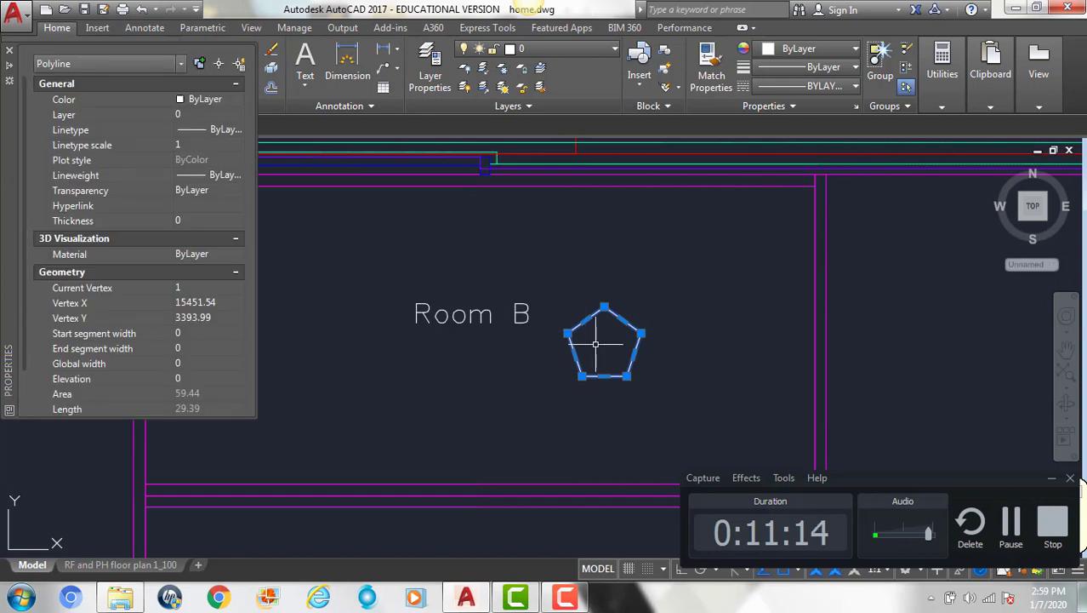
pyautogui.moveTo(7, 365)
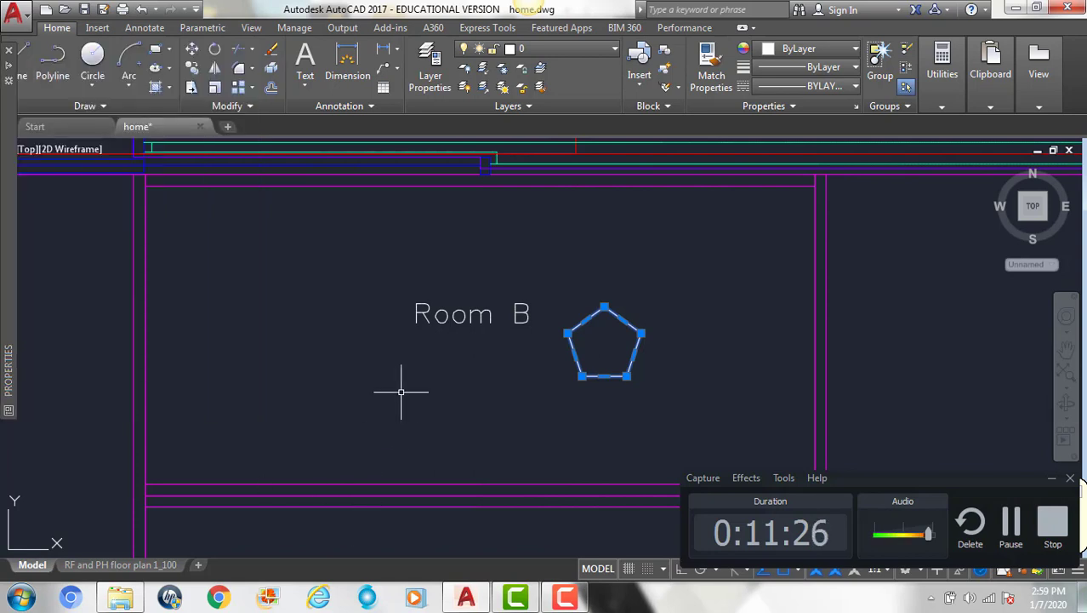
pyautogui.press('Escape')
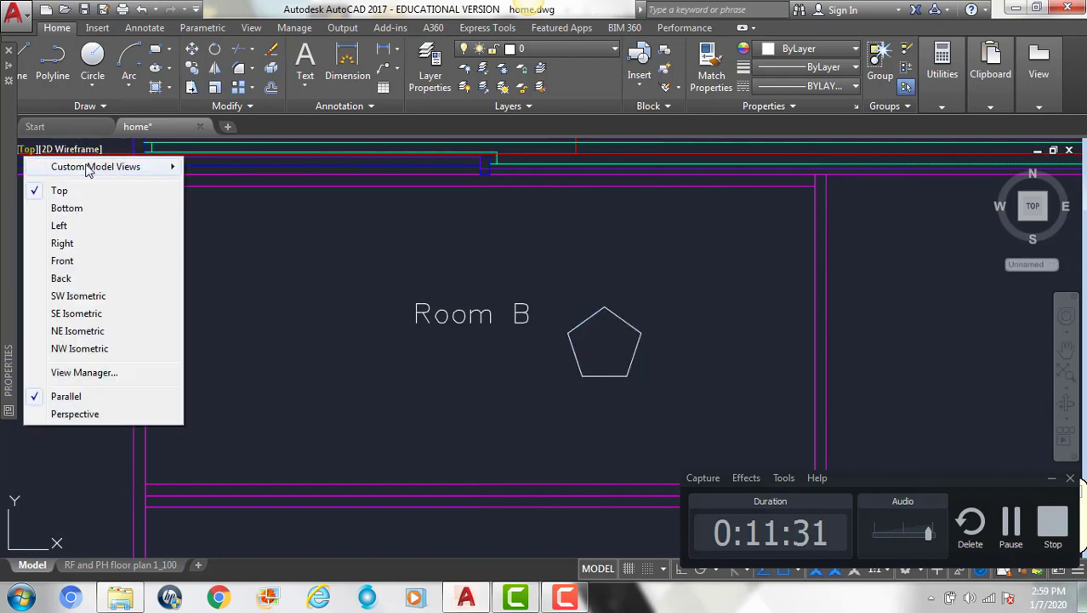
# Step: Restore the custom model view named Polyline and bring the whole entrance area into view
pyautogui.moveTo(87, 167)
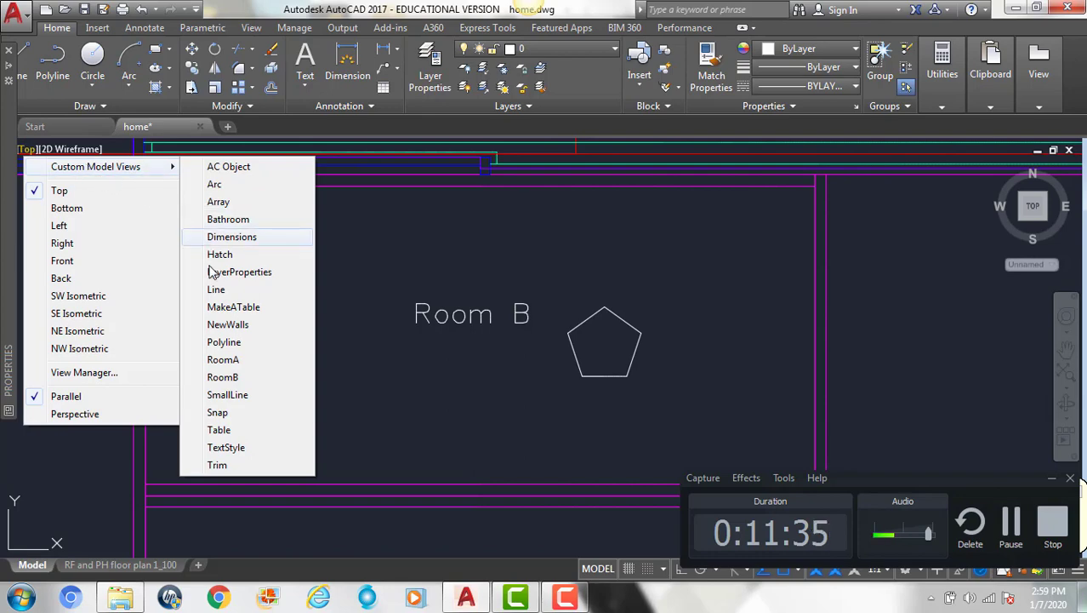
pyautogui.click(224, 342)
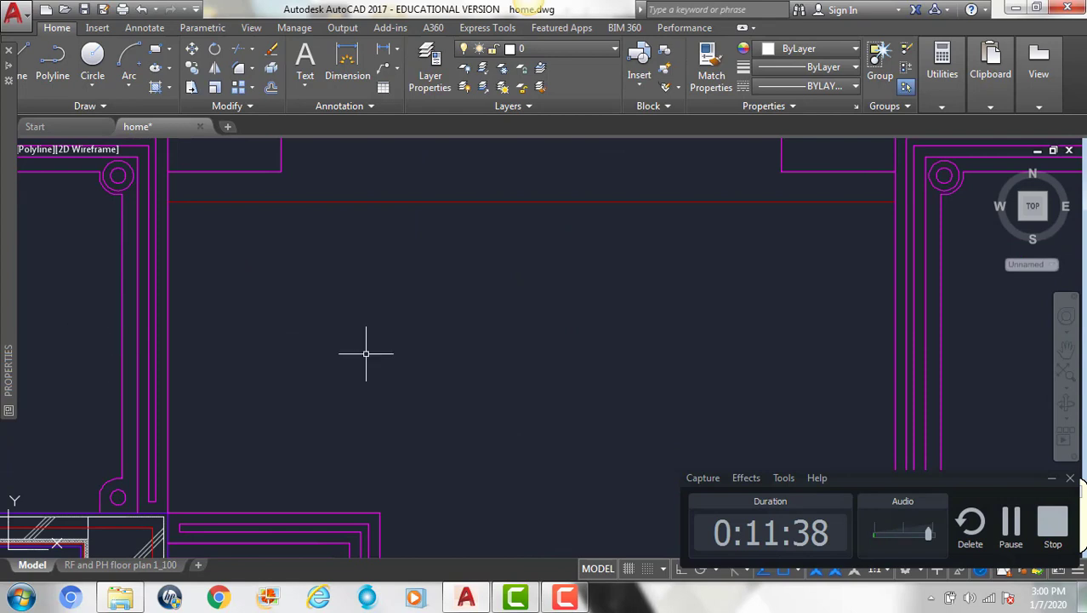
pyautogui.moveTo(439, 403); pyautogui.dragTo(391, 366, button='middle')
pyautogui.scroll(-2, 392, 367)
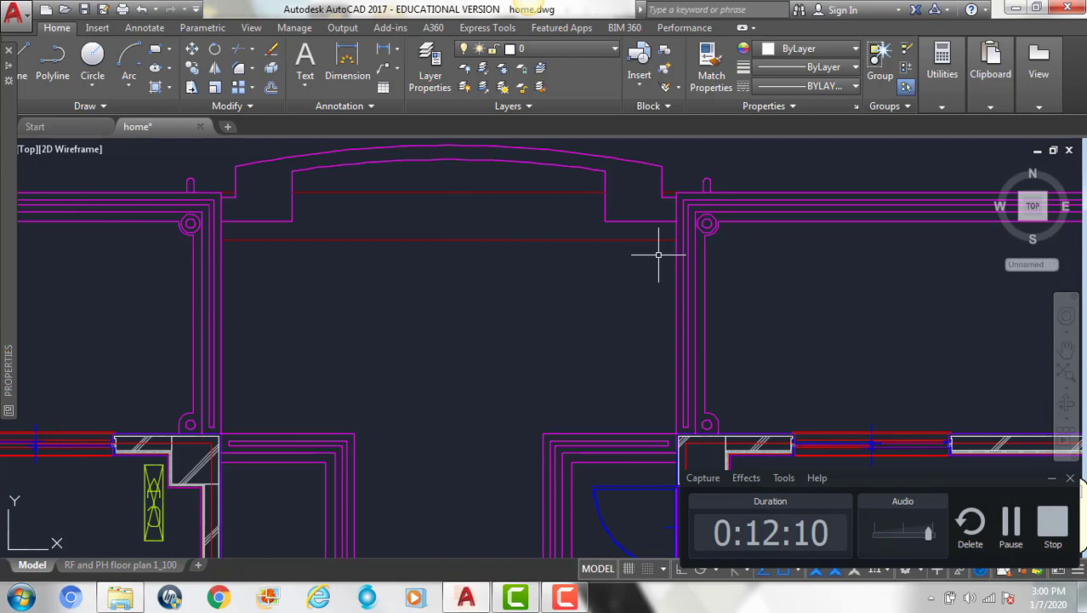
# Step: Draw an open three-segment polyline from the long red line's left end through the two inner magenta wall corners below to its right end
pyautogui.write('pl')
pyautogui.press('Return')
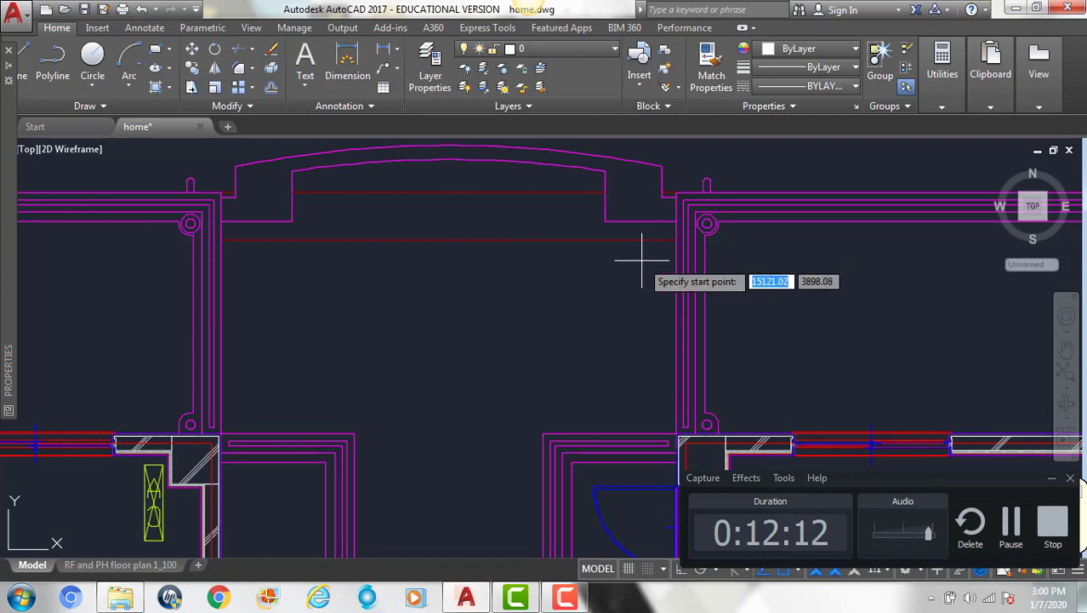
pyautogui.click(221, 240)
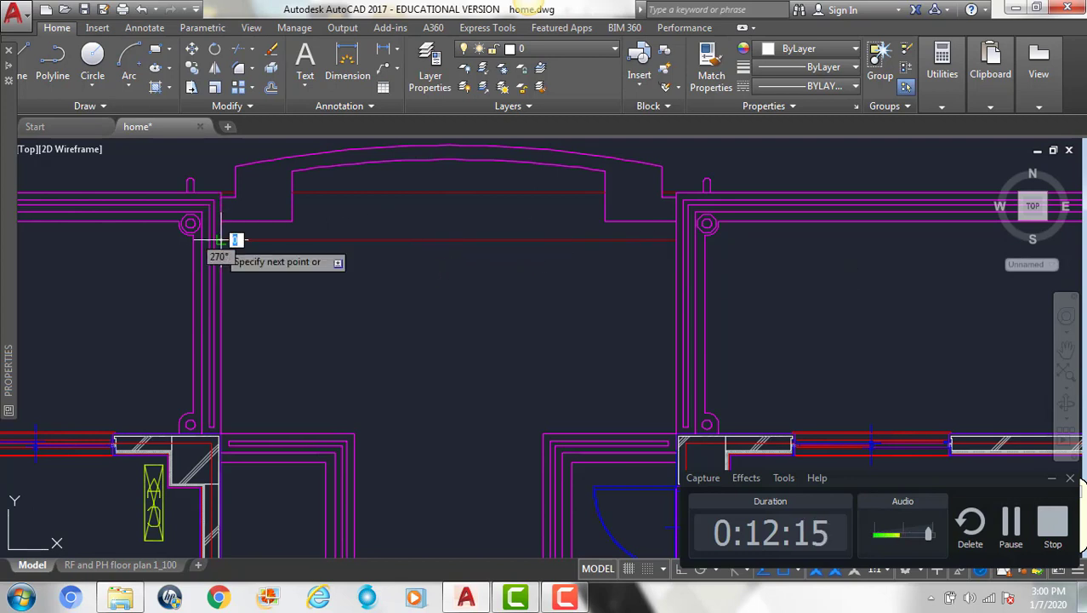
pyautogui.click(355, 434)
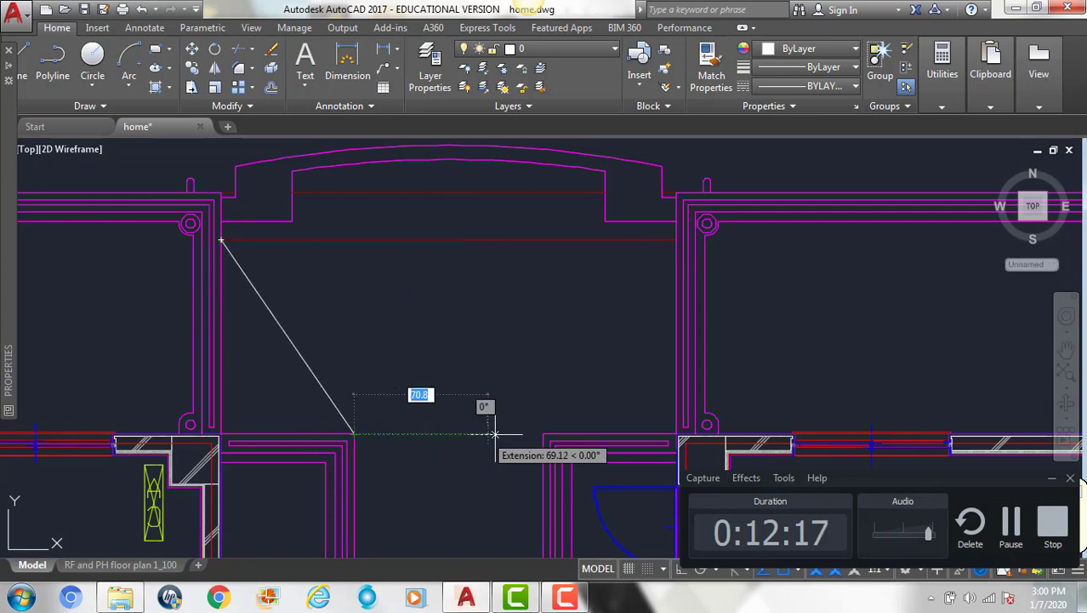
pyautogui.click(542, 434)
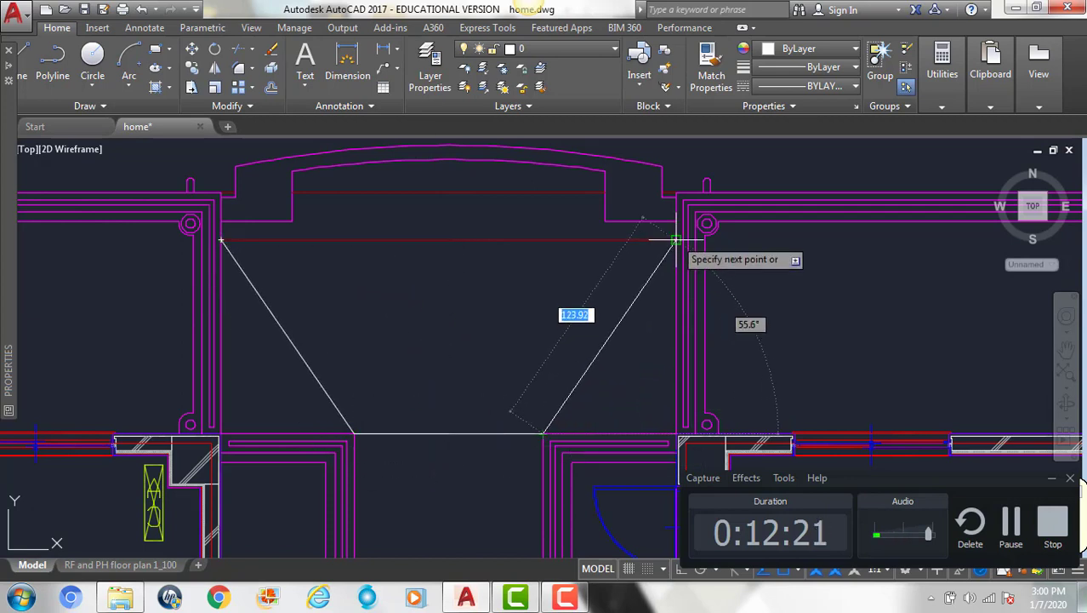
pyautogui.click(676, 240)
pyautogui.press('Return')
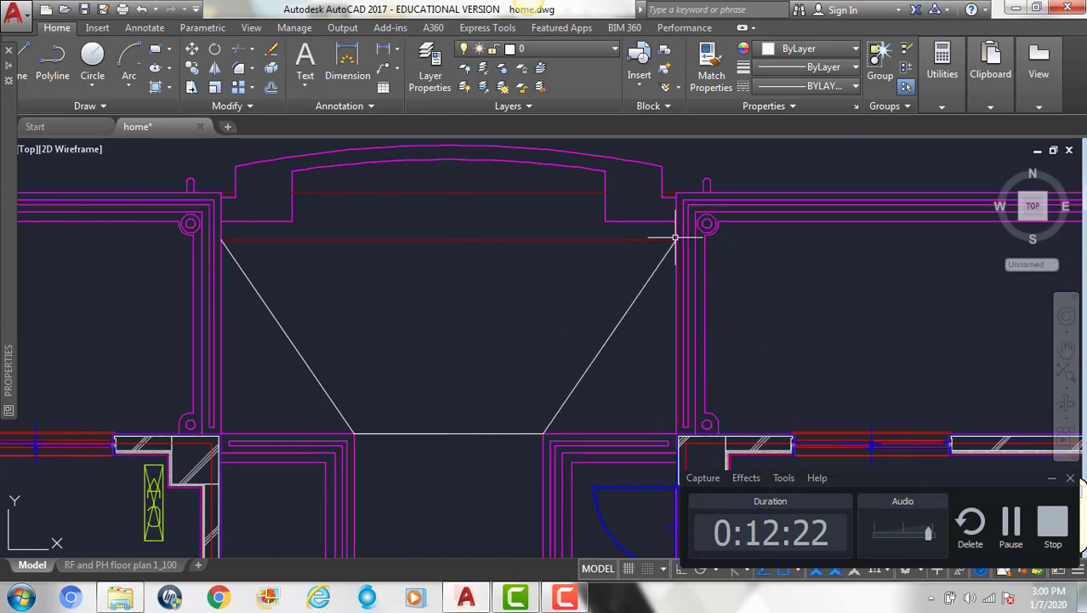
# Step: Examine the area and length of the new three-segment polyline in its properties
pyautogui.click(574, 389)
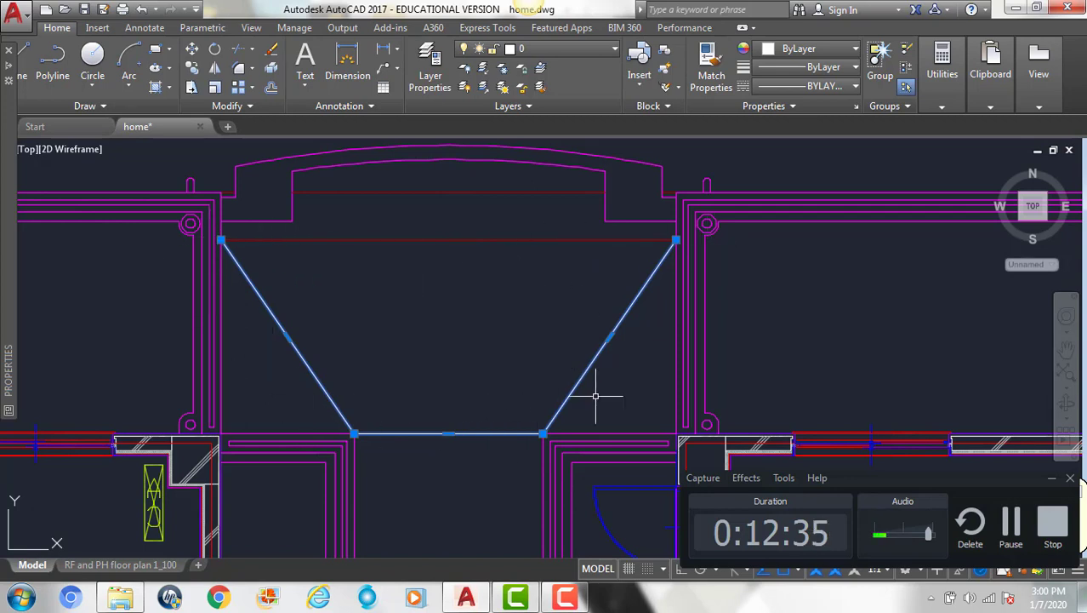
pyautogui.rightClick(369, 302)
pyautogui.click(445, 550)
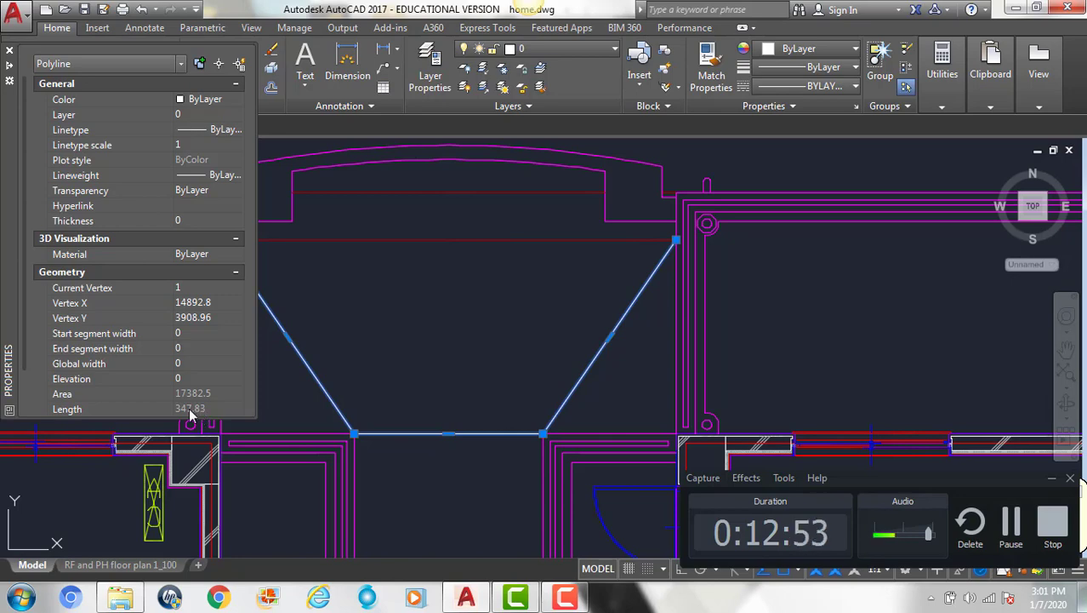
pyautogui.click(12, 68)
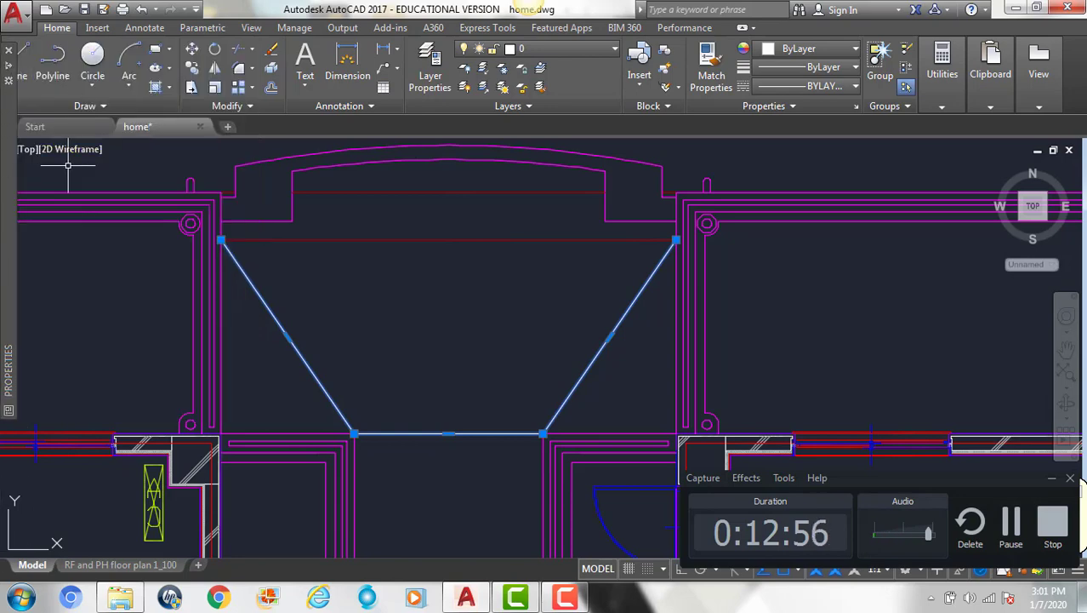
pyautogui.moveTo(12, 70)
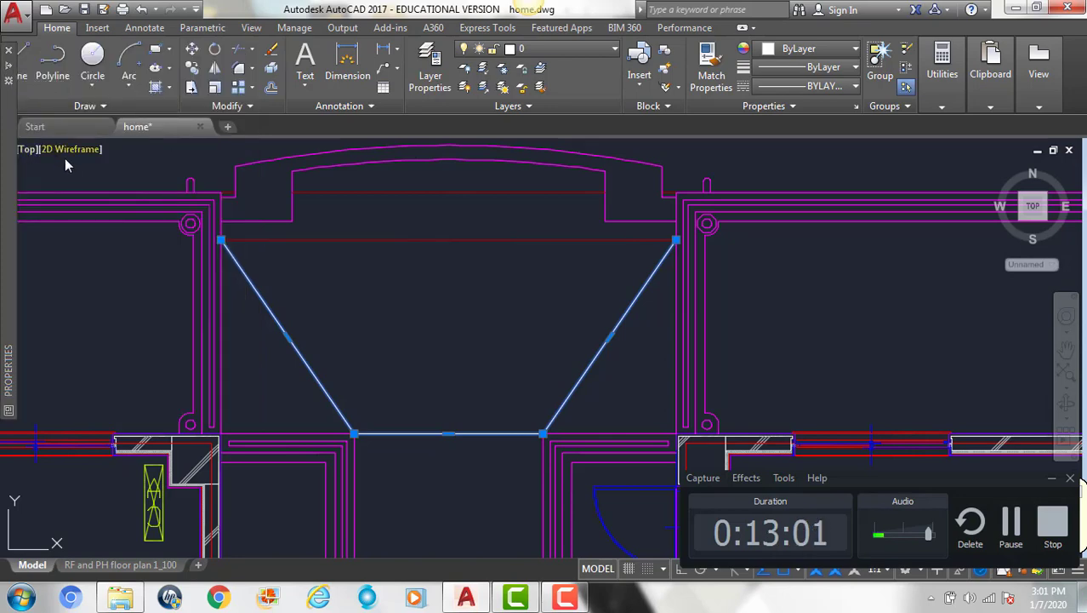
# Step: Restore the custom model view named Bathroom
pyautogui.click(29, 150)
pyautogui.moveTo(83, 166)
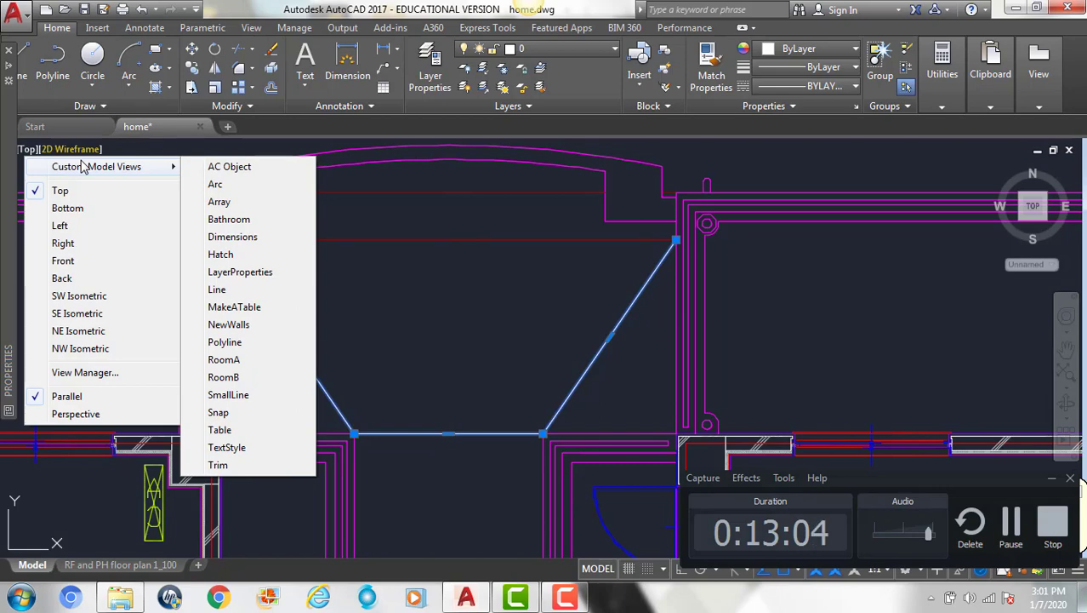
pyautogui.click(220, 219)
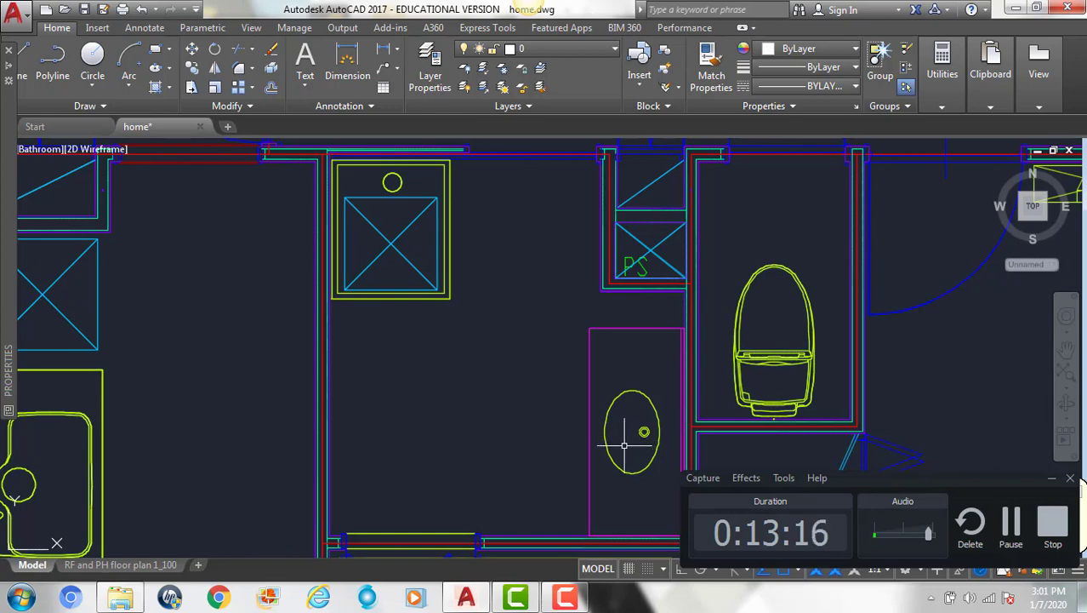
# Step: Move the washbasin counter block from its upper-left corner 50 units horizontally to the left, with Ortho mode on
pyautogui.click(590, 437)
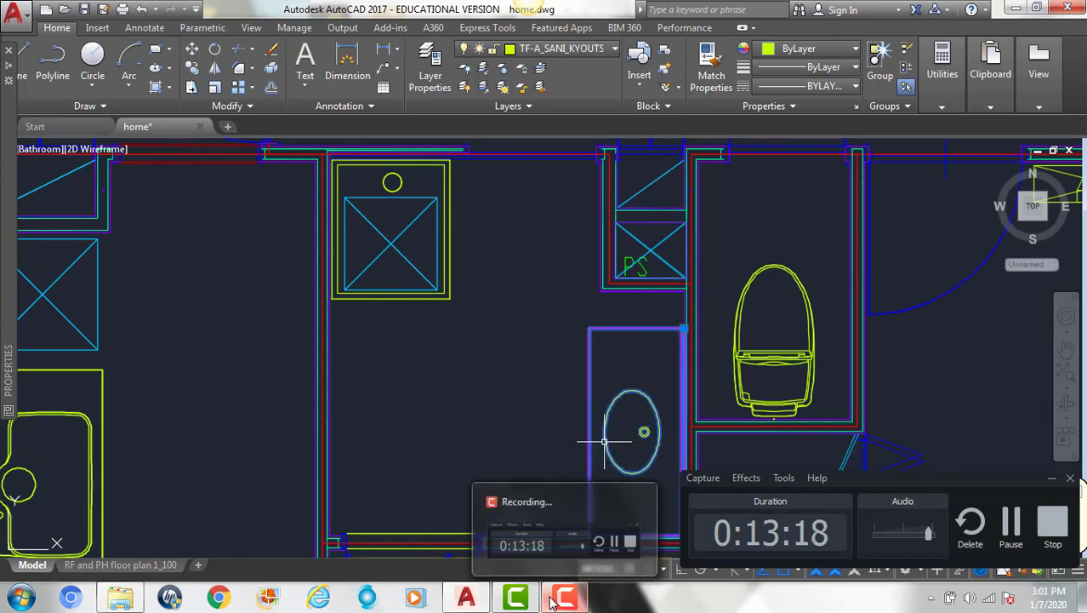
pyautogui.press('m')
pyautogui.press('space')
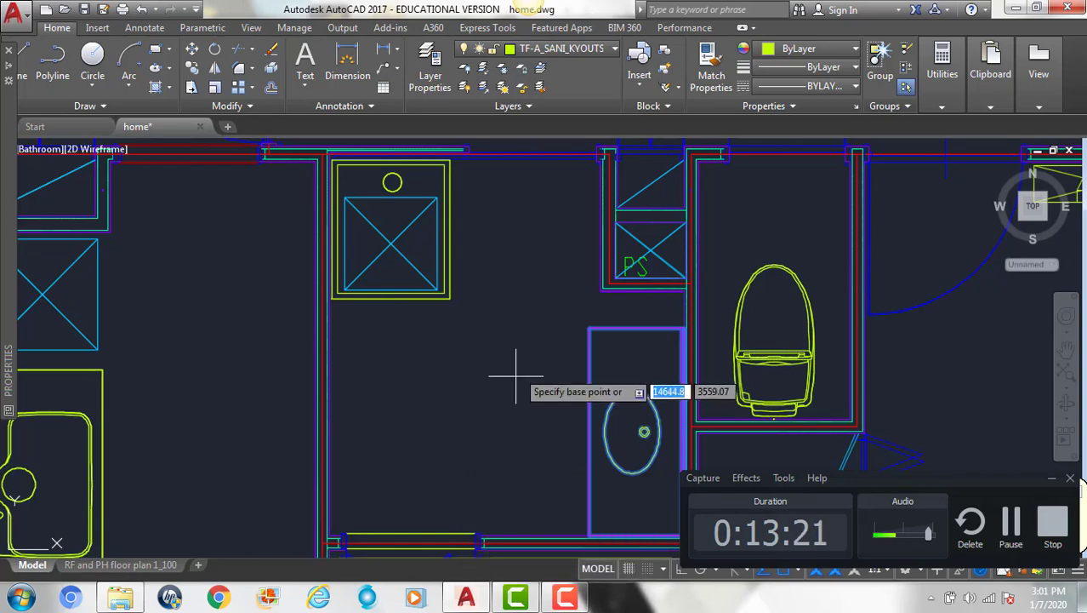
pyautogui.click(589, 328)
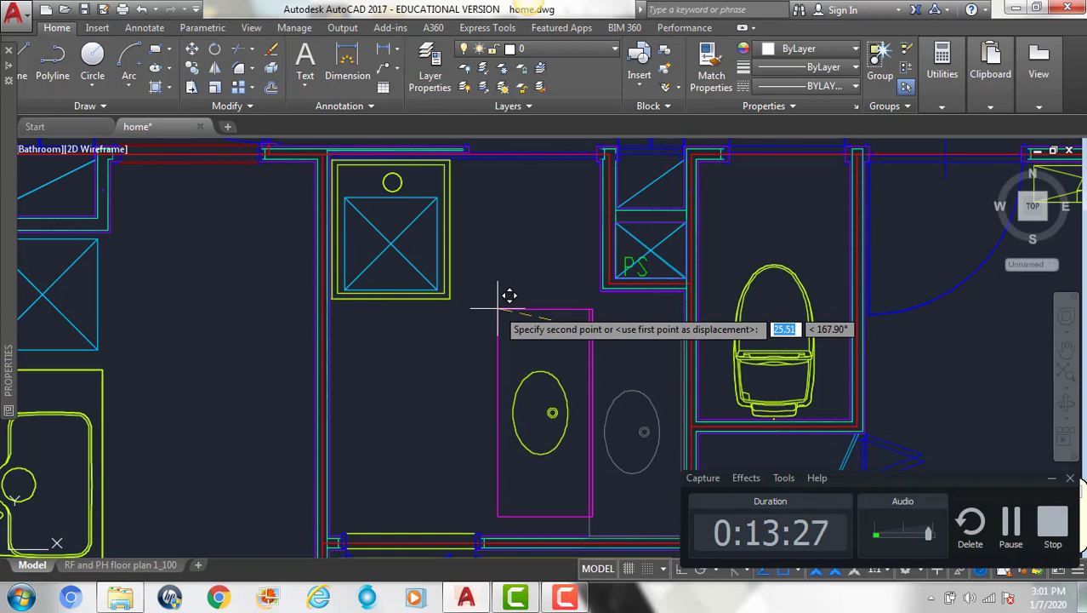
pyautogui.press('F8')
pyautogui.write('50')
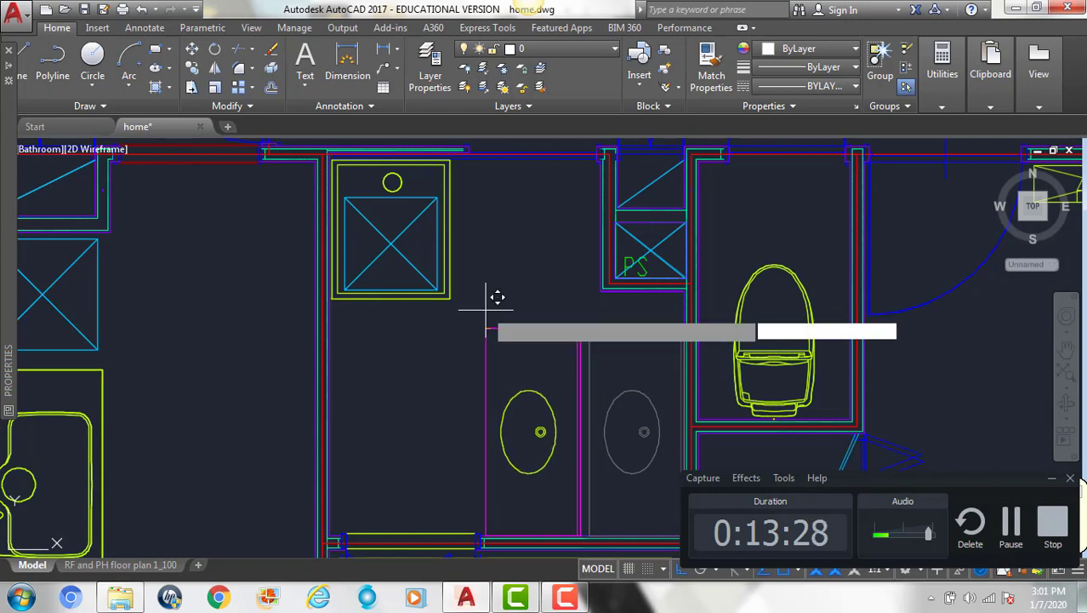
pyautogui.press('Return')
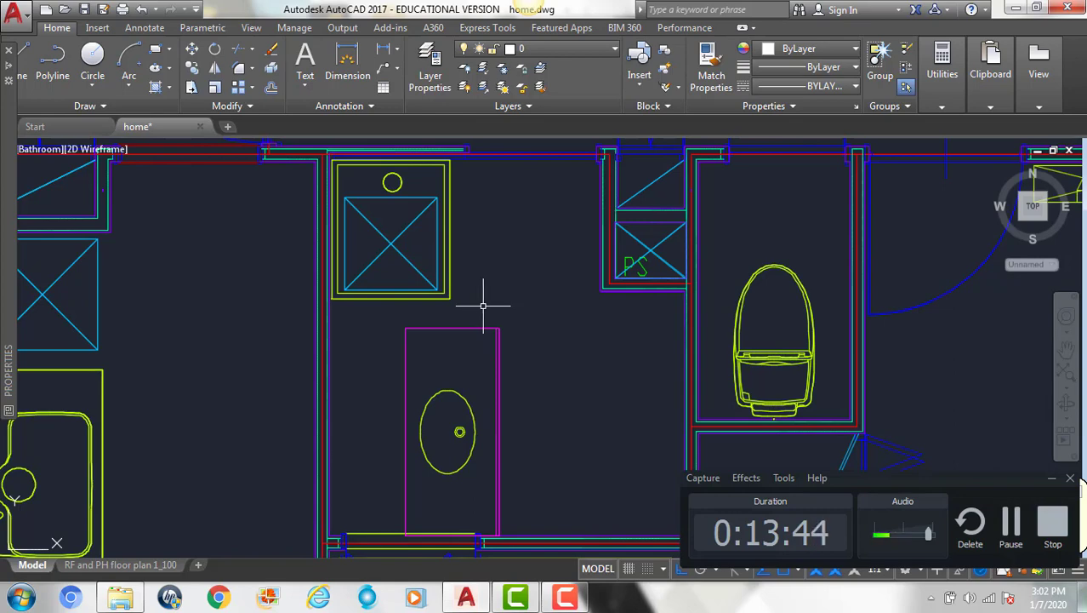
# Step: Examine the moved washbasin block's position coordinates in its properties
pyautogui.click(498, 349)
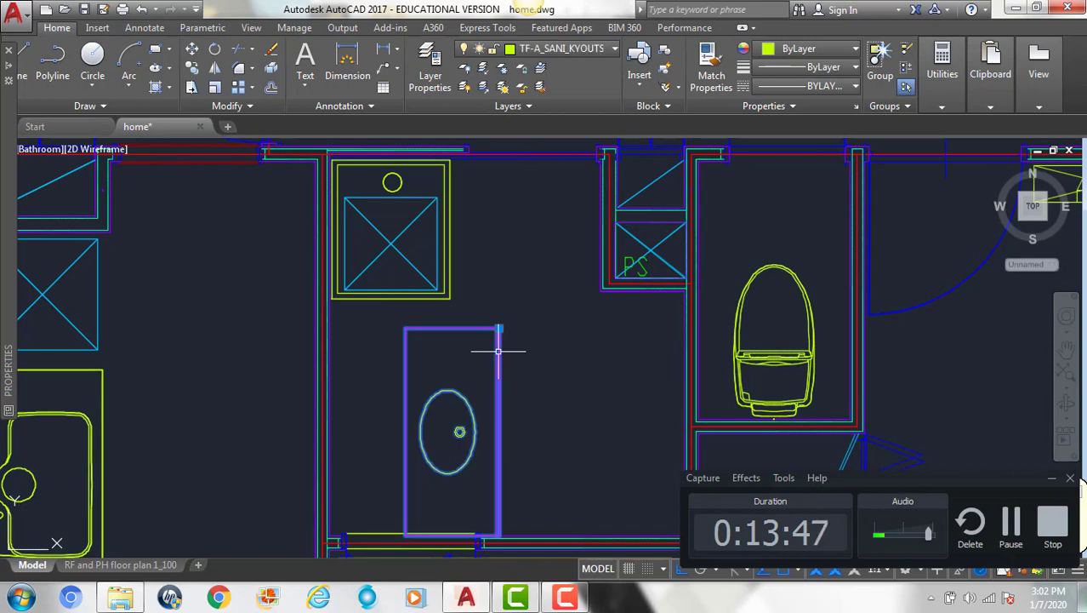
pyautogui.moveTo(3, 269)
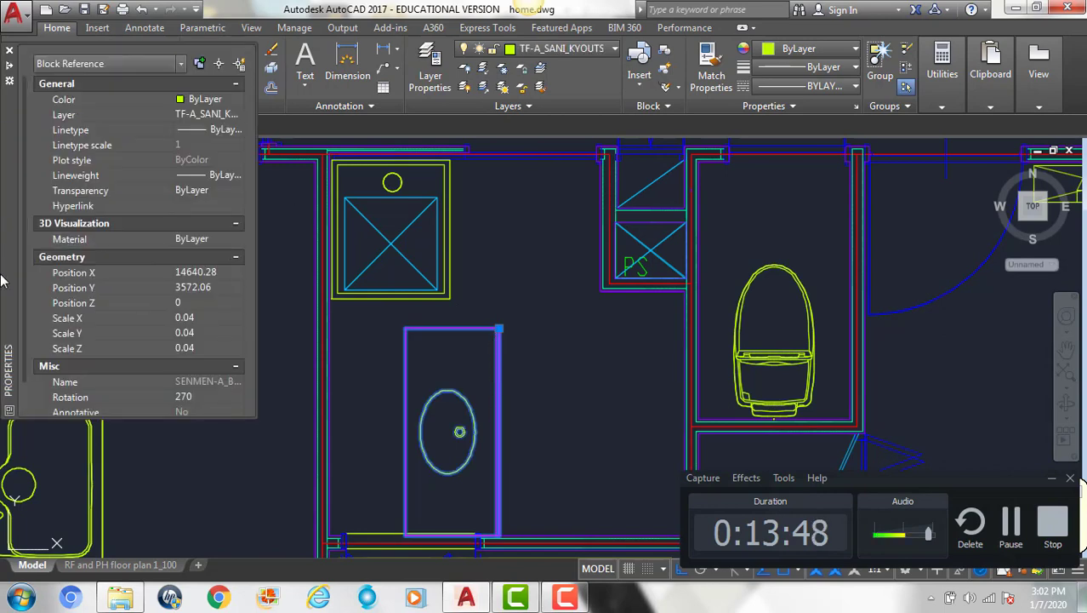